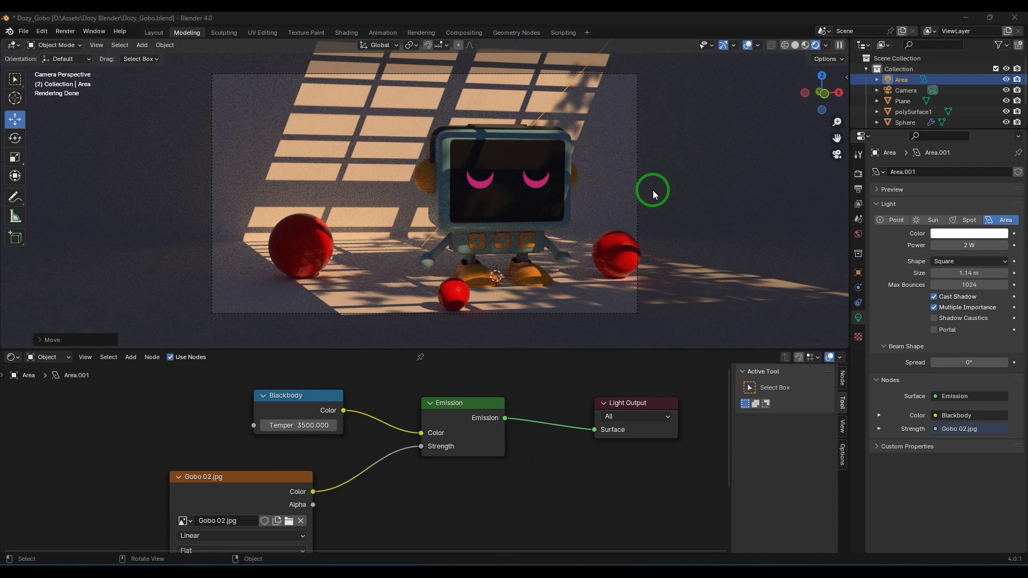
Orbit around the set to inspect the floor plane, robot and area light.
{"action": "left_click", "coordinate": [588, 191]}
{"action": "middle_click_drag", "start_coordinate": [588, 191], "coordinate": [589, 214]}
{"action": "middle_click_drag", "start_coordinate": [480, 240], "coordinate": [571, 287]}
{"action": "scroll", "coordinate": [564, 224], "scroll_direction": "up", "scroll_amount": 5}
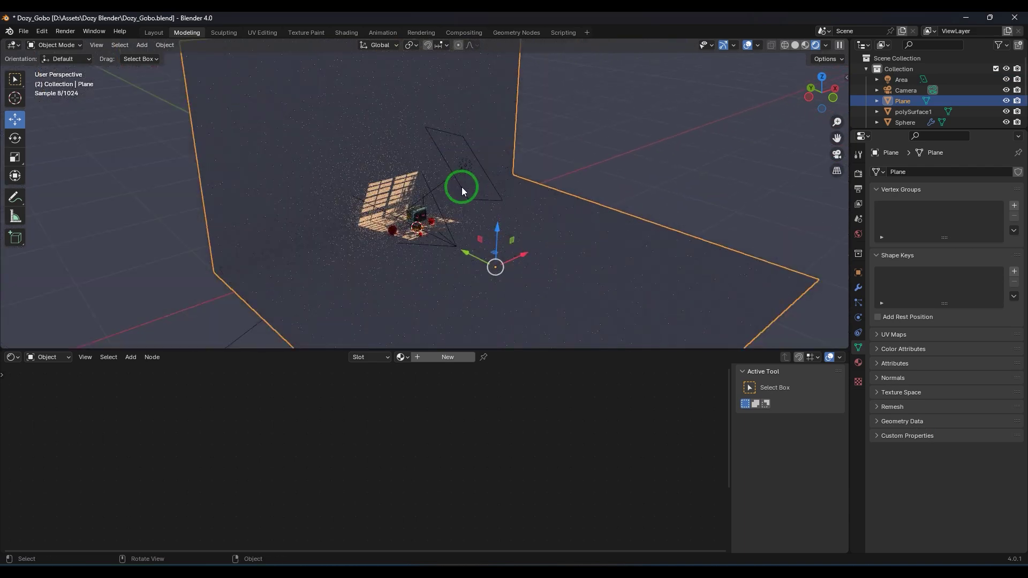
{"action": "left_click", "coordinate": [462, 187]}
{"action": "scroll", "coordinate": [491, 234], "scroll_direction": "up", "scroll_amount": 2}
{"action": "scroll", "coordinate": [492, 236], "scroll_direction": "up", "scroll_amount": 2}
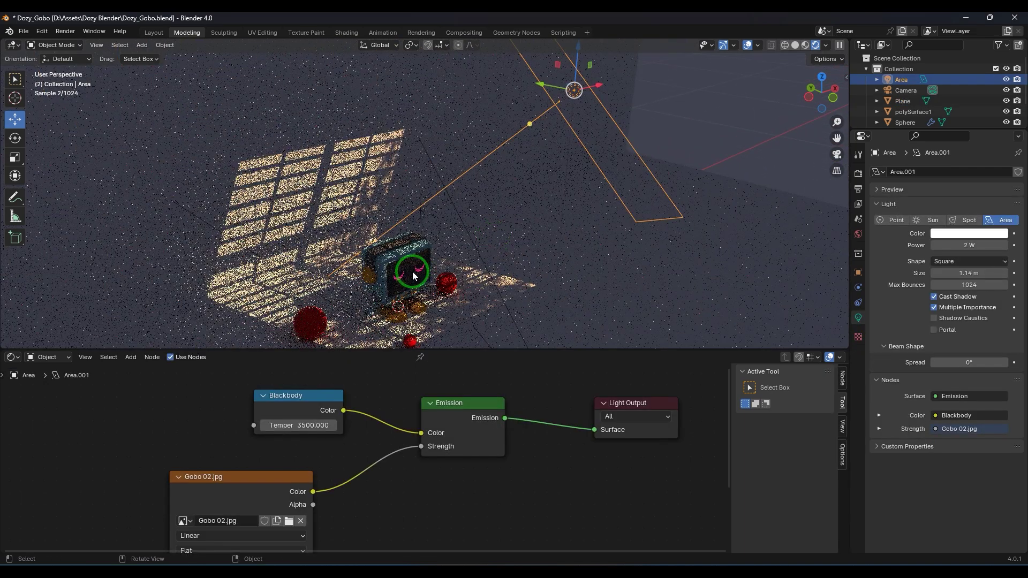
{"action": "middle_click_drag", "start_coordinate": [401, 287], "coordinate": [449, 248]}
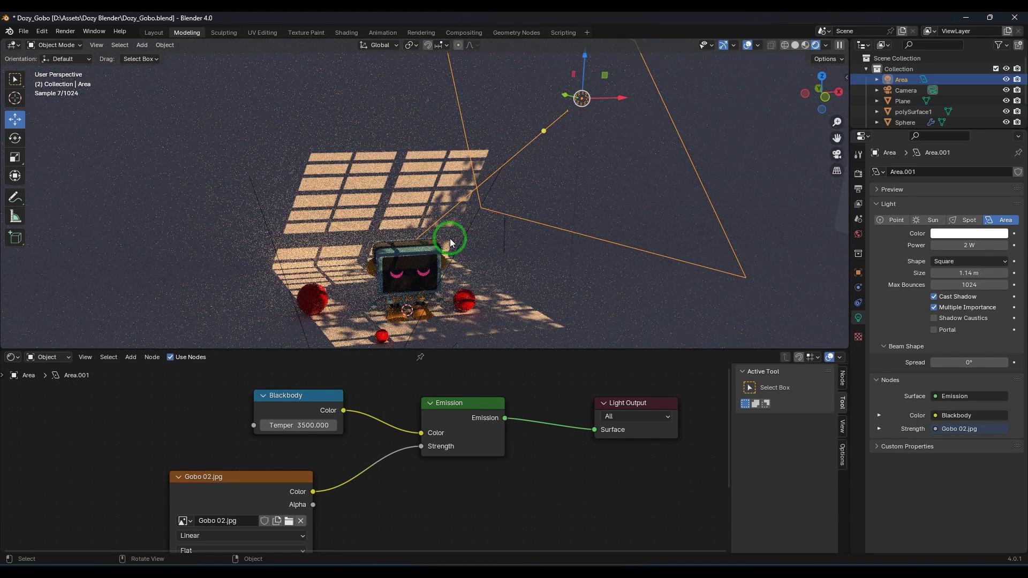
{"action": "scroll", "coordinate": [449, 240], "scroll_direction": "down", "scroll_amount": 4}
{"action": "middle_click_drag", "start_coordinate": [661, 192], "coordinate": [550, 271]}
Re-aim the area light at the robot and return to camera view.
{"action": "left_click_drag", "start_coordinate": [492, 96], "coordinate": [528, 232]}
{"action": "middle_click_drag", "start_coordinate": [529, 232], "coordinate": [452, 284]}
{"action": "scroll", "coordinate": [481, 286], "scroll_direction": "up", "scroll_amount": 2}
{"action": "scroll", "coordinate": [460, 289], "scroll_direction": "down", "scroll_amount": 1}
{"action": "key", "text": "KP_0"}
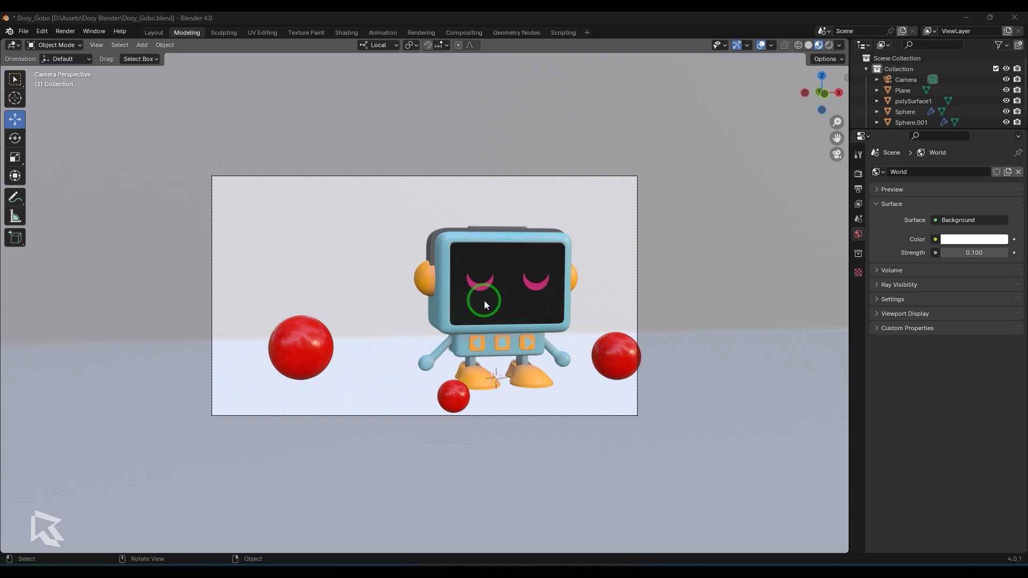
Orbit out to check the walls and floor, then return to camera view.
{"action": "left_click", "coordinate": [600, 279]}
{"action": "middle_click_drag", "start_coordinate": [599, 278], "coordinate": [486, 346]}
{"action": "scroll", "coordinate": [485, 346], "scroll_direction": "up", "scroll_amount": 2}
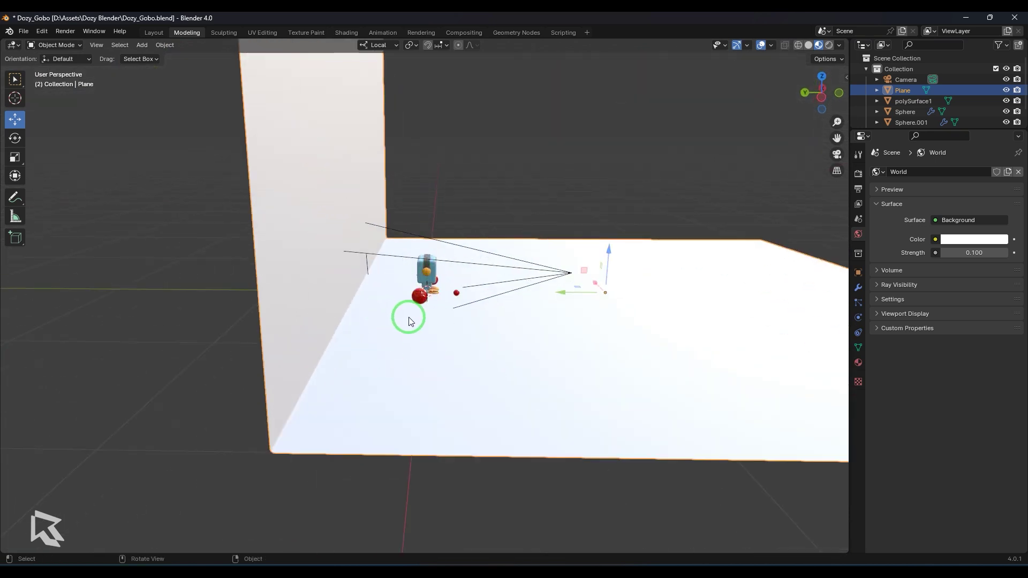
{"action": "key", "text": "KP_0"}
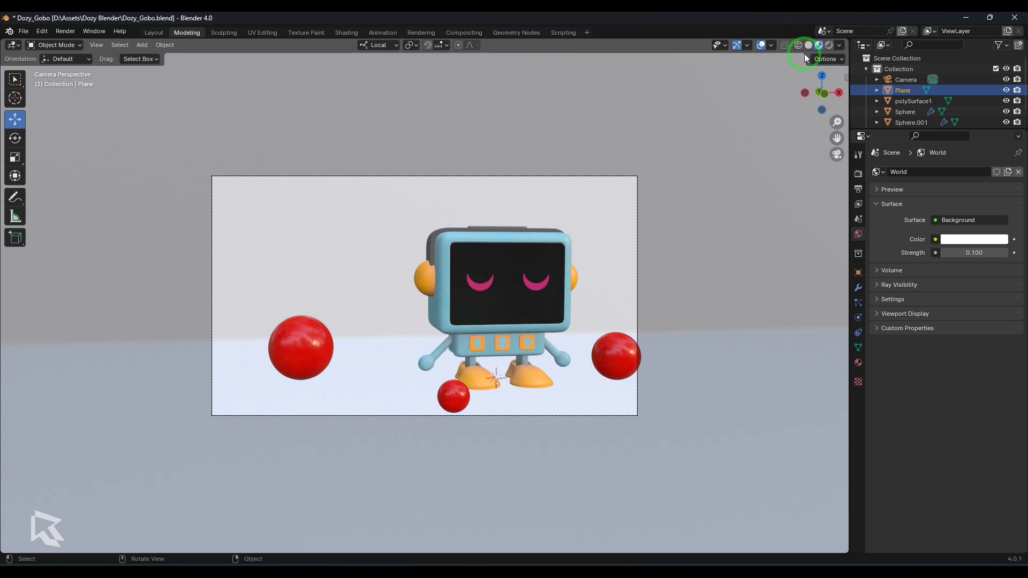
Switch to Rendered shading and replace the world surface with a fresh Background shader.
{"action": "left_click", "coordinate": [829, 45]}
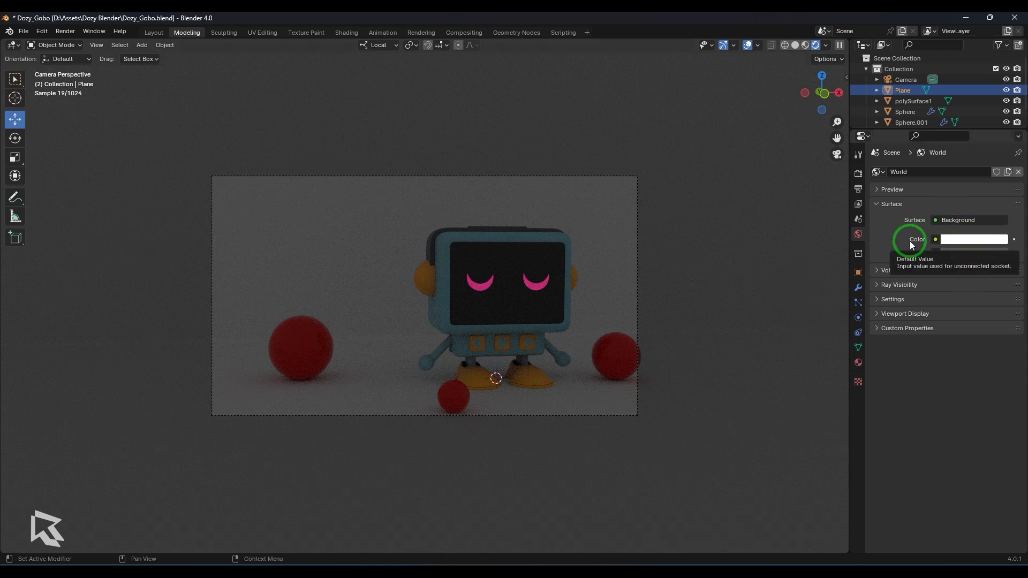
{"action": "right_click", "coordinate": [959, 219]}
{"action": "mouse_move", "coordinate": [958, 218]}
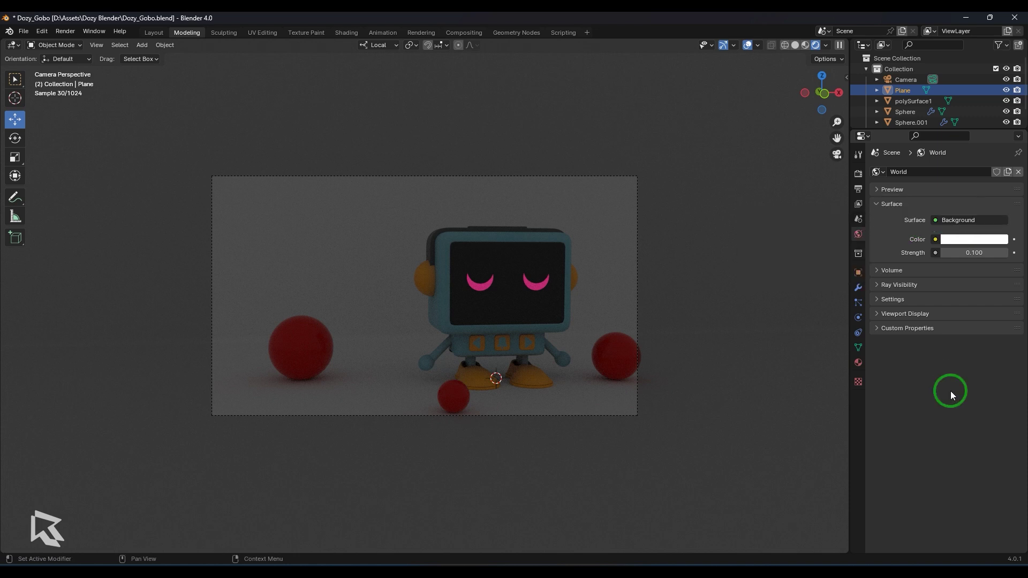
{"action": "left_click", "coordinate": [958, 219]}
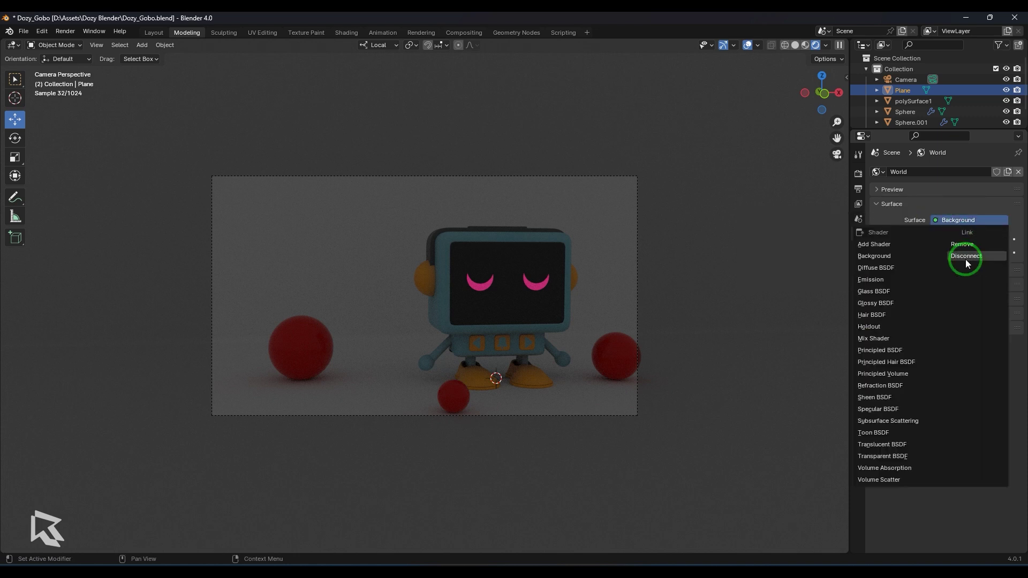
{"action": "left_click", "coordinate": [966, 256]}
{"action": "left_click", "coordinate": [968, 220]}
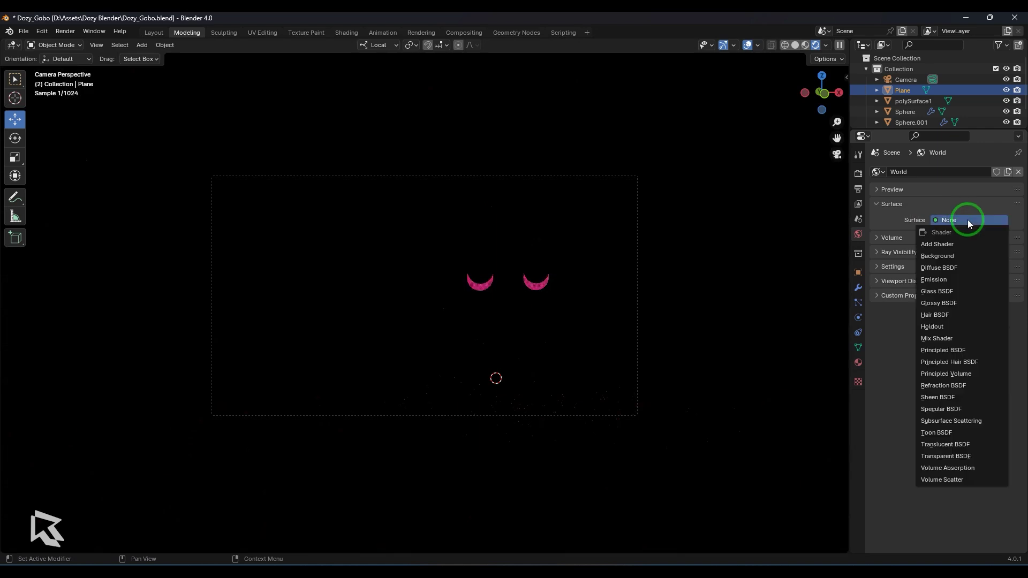
{"action": "left_click", "coordinate": [964, 256]}
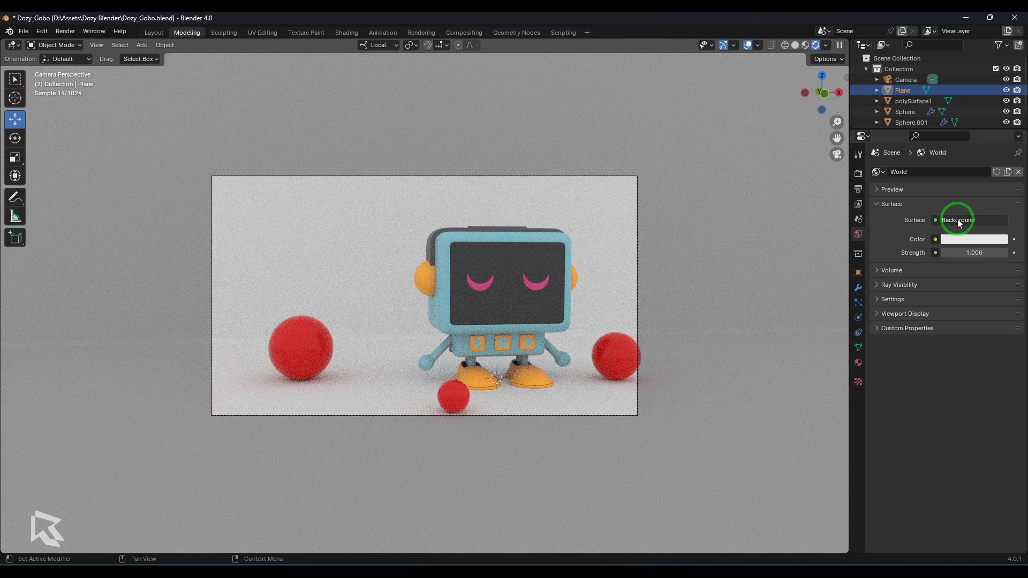
Set the world strength to 0.1 and tint the world colour pale lavender.
{"action": "left_click", "coordinate": [960, 253]}
{"action": "type", "text": "0.1"}
{"action": "key", "text": "Return"}
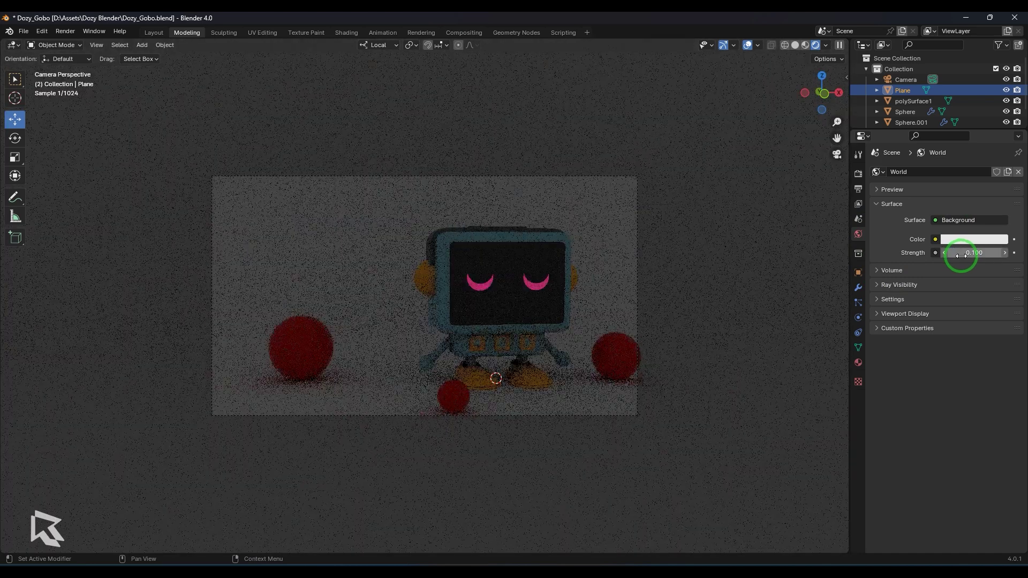
{"action": "left_click", "coordinate": [967, 239]}
{"action": "left_click_drag", "start_coordinate": [957, 119], "coordinate": [949, 113]}
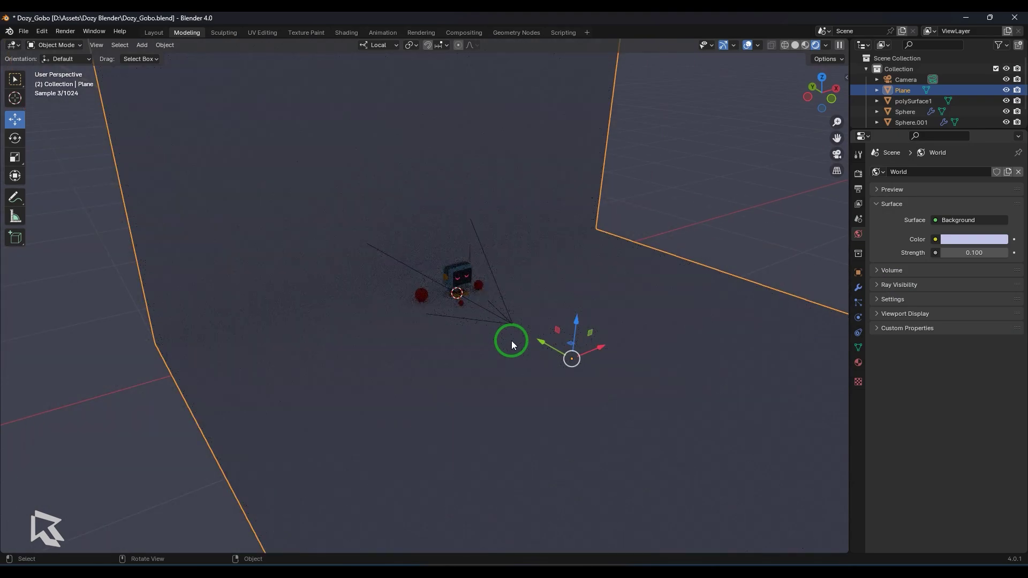
Add a 10 W area light with 0° spread and raise it above the robot set.
{"action": "left_click", "coordinate": [680, 214]}
{"action": "key", "text": "shift+a"}
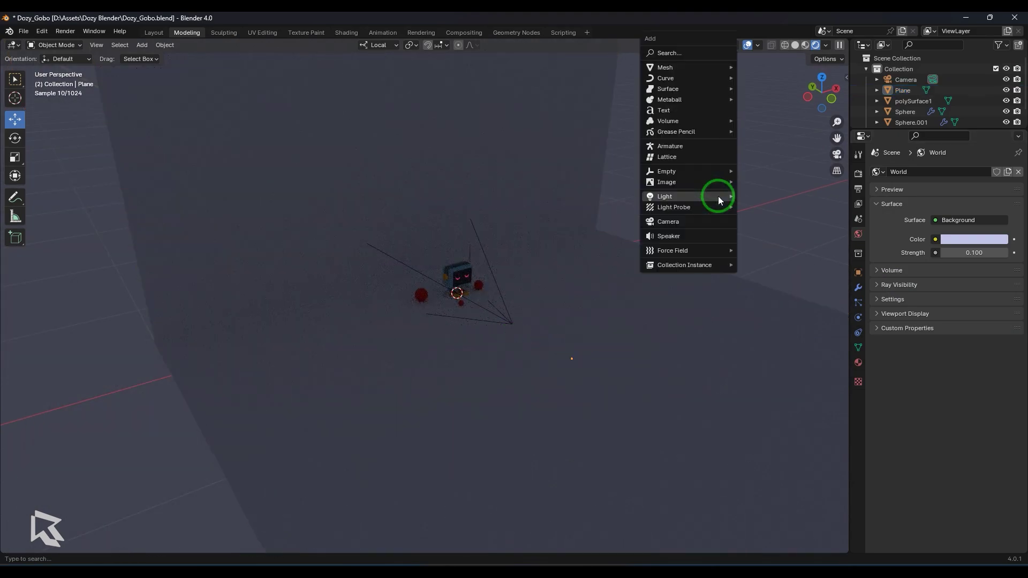
{"action": "mouse_move", "coordinate": [717, 195]}
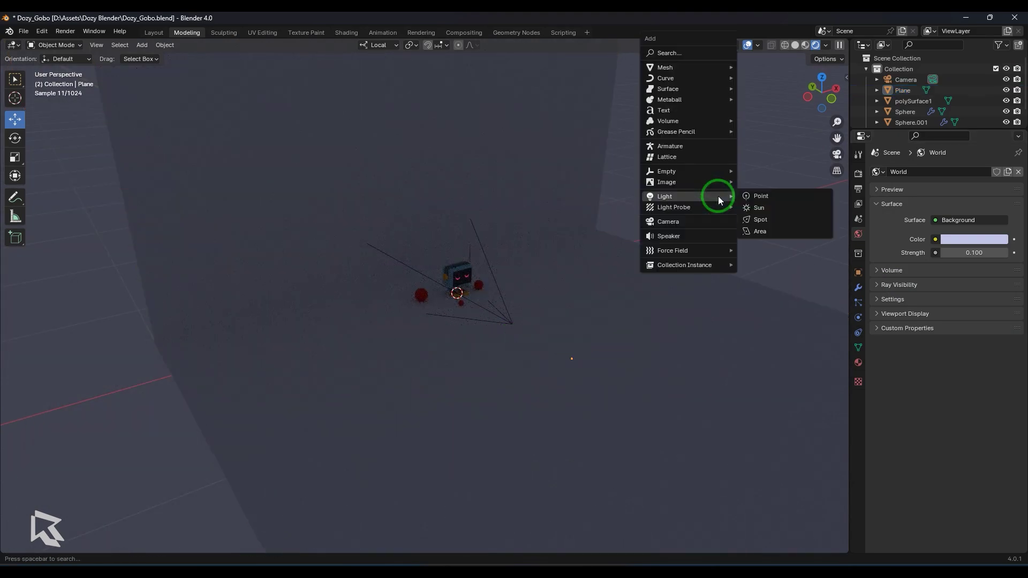
{"action": "left_click", "coordinate": [775, 232]}
{"action": "left_click_drag", "start_coordinate": [456, 257], "coordinate": [458, 198]}
{"action": "left_click", "coordinate": [858, 320]}
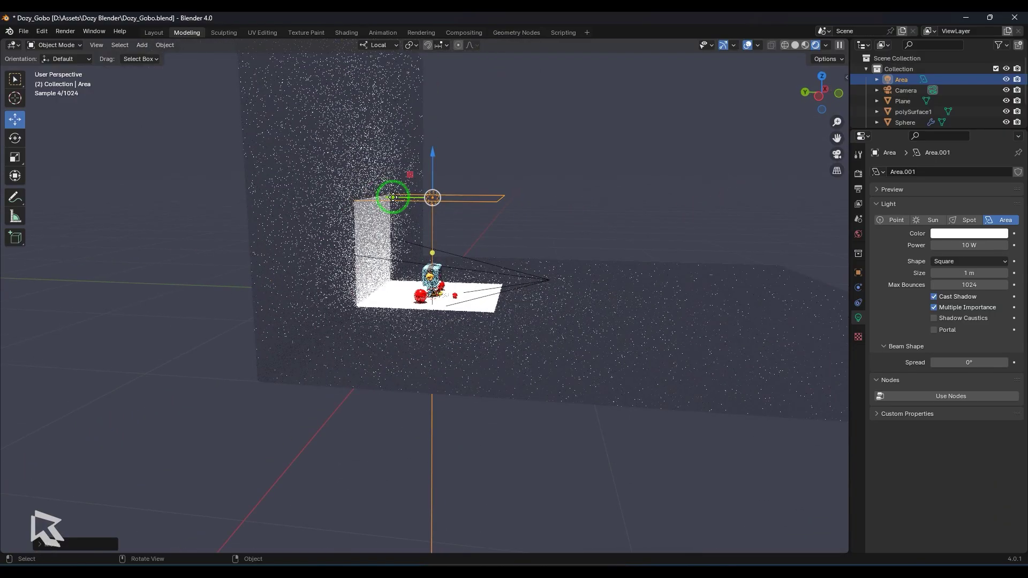
Move and tilt the area light to aim it at the robot, checking through the camera.
{"action": "left_click_drag", "start_coordinate": [427, 197], "coordinate": [443, 220]}
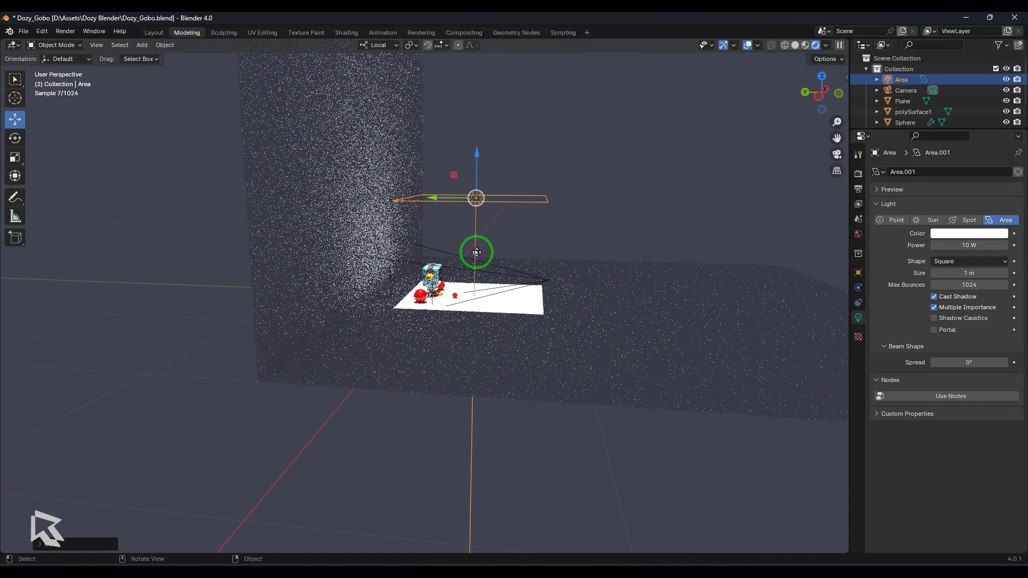
{"action": "left_click_drag", "start_coordinate": [477, 252], "coordinate": [633, 199]}
{"action": "middle_click_drag", "start_coordinate": [633, 199], "coordinate": [505, 206]}
{"action": "left_click_drag", "start_coordinate": [504, 206], "coordinate": [514, 248]}
{"action": "middle_click_drag", "start_coordinate": [514, 247], "coordinate": [705, 200]}
{"action": "key", "text": "KP_0"}
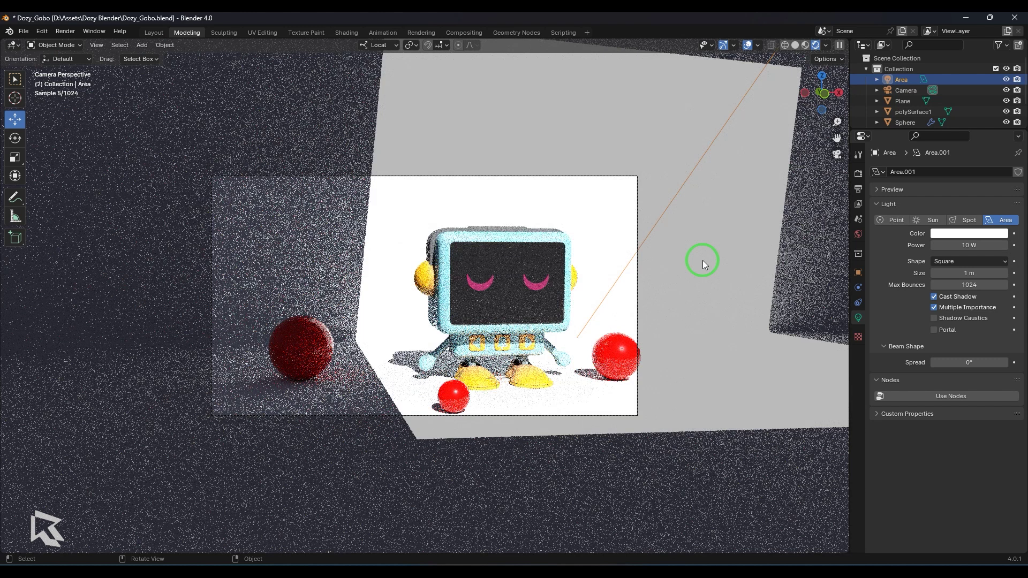
Scale the area light down to about 0.78 and view the scene from above.
{"action": "key", "text": "s"}
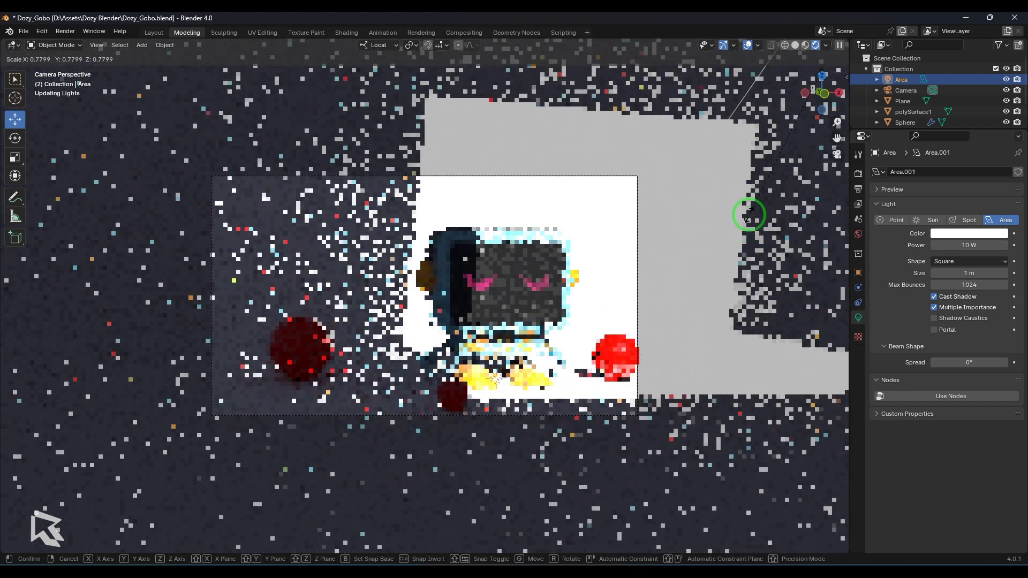
{"action": "left_click", "coordinate": [751, 212]}
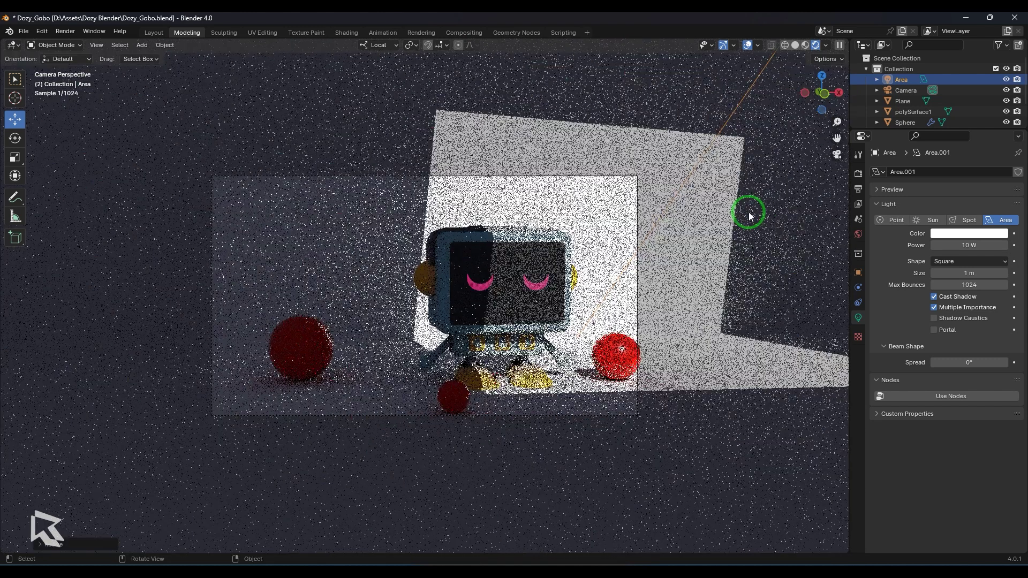
{"action": "middle_click_drag", "start_coordinate": [749, 214], "coordinate": [662, 220]}
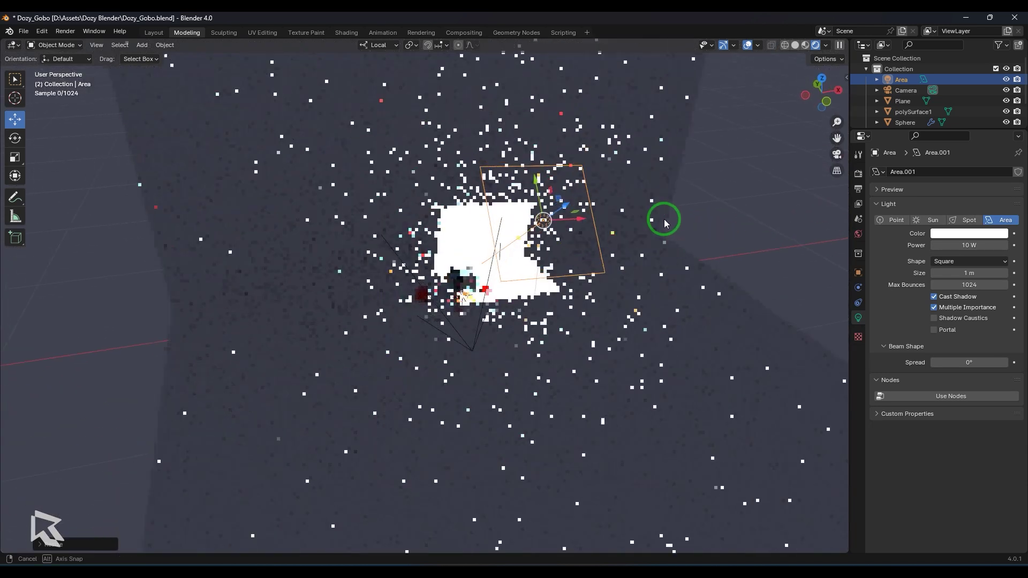
{"action": "left_click", "coordinate": [377, 44]}
Use Global transform orientation and nudge the light slightly along global X.
{"action": "left_click", "coordinate": [377, 78]}
{"action": "left_click", "coordinate": [378, 45]}
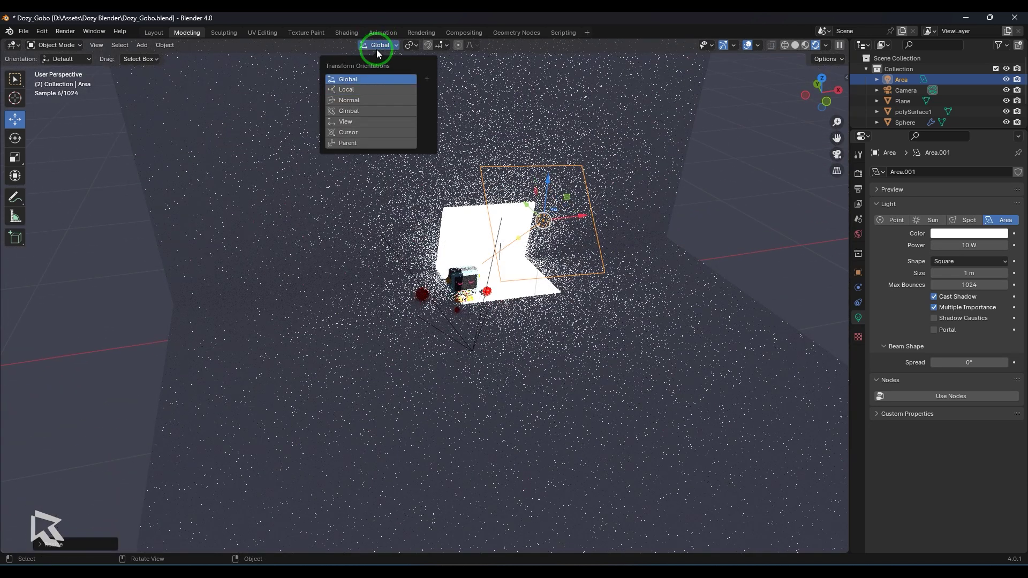
{"action": "left_click_drag", "start_coordinate": [584, 215], "coordinate": [563, 217]}
{"action": "key", "text": "KP_0"}
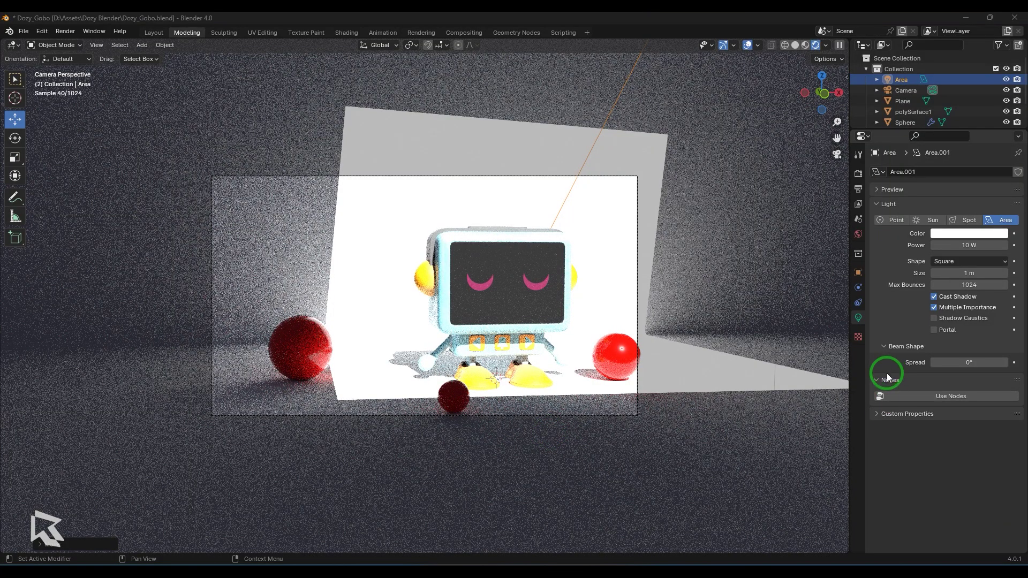
Lower the area light's power to 5 W.
{"action": "double_click", "coordinate": [977, 246]}
{"action": "type", "text": "1"}
{"action": "key", "text": "Return"}
{"action": "double_click", "coordinate": [976, 246]}
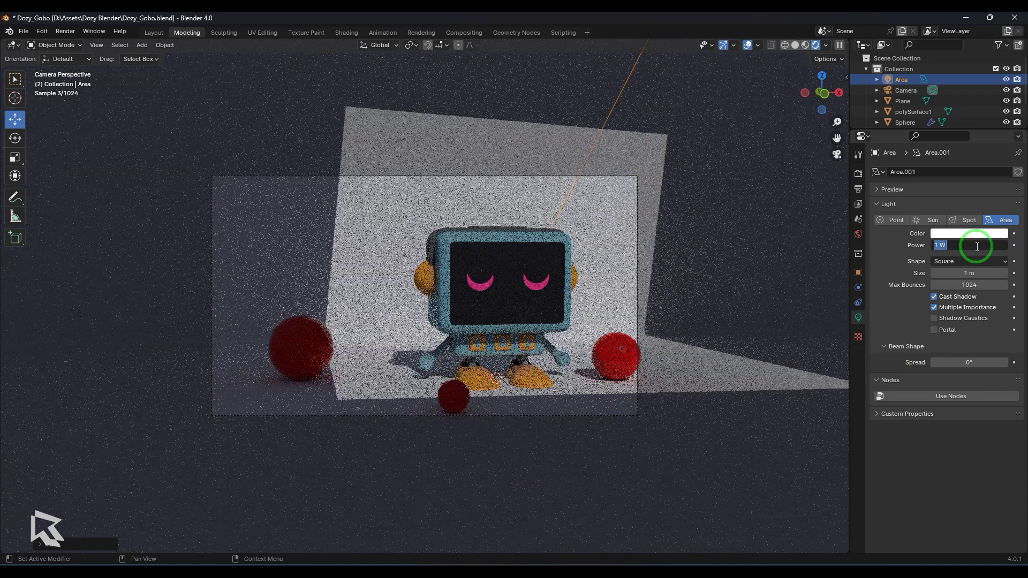
{"action": "type", "text": "5"}
{"action": "key", "text": "Return"}
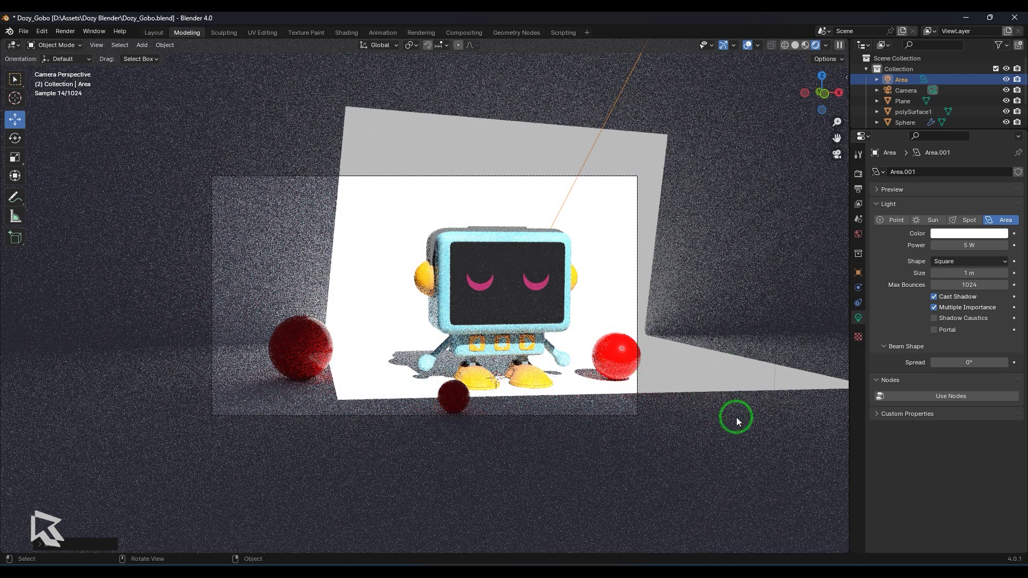
Split the viewport and turn the lower area into a Shader Editor.
{"action": "left_click_drag", "start_coordinate": [847, 561], "coordinate": [836, 346]}
{"action": "left_click", "coordinate": [782, 371]}
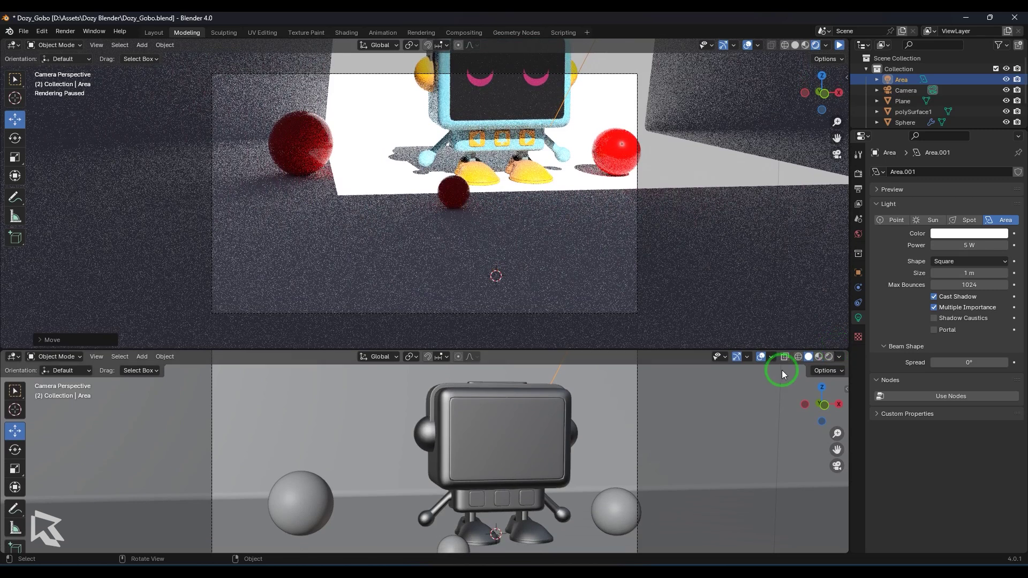
{"action": "left_click", "coordinate": [14, 358]}
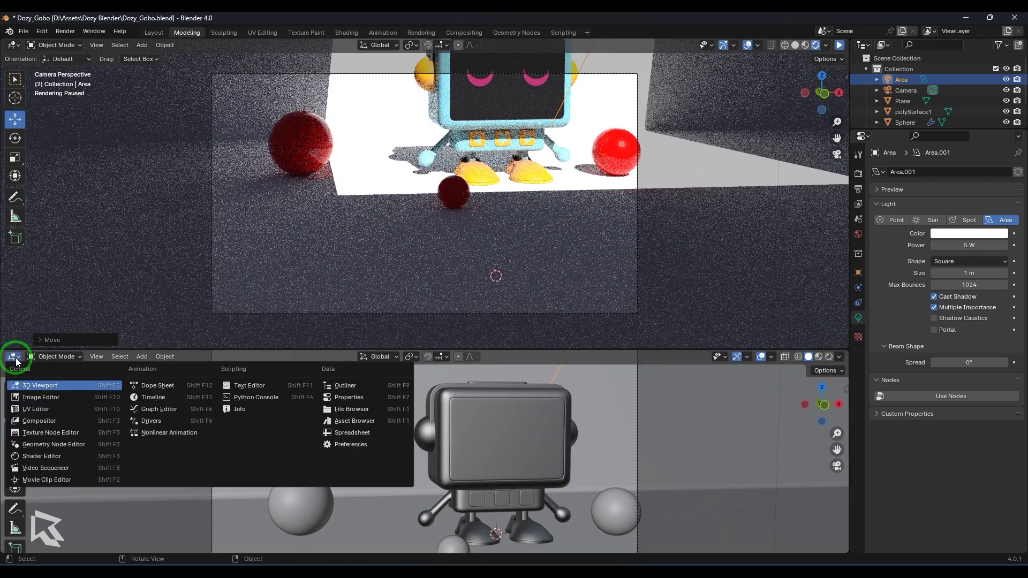
{"action": "left_click", "coordinate": [56, 456]}
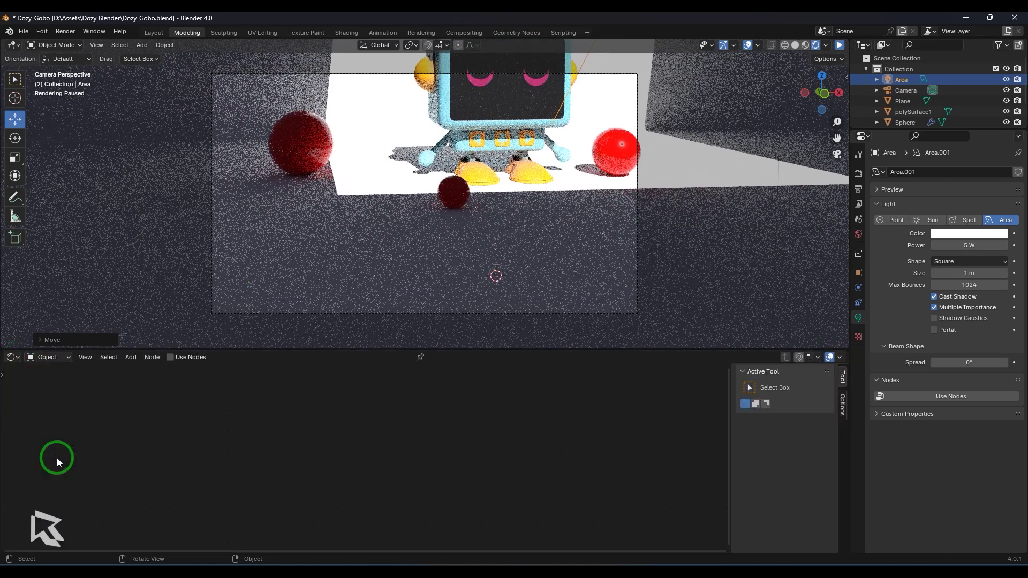
Select the area light and enable Use Nodes to show its Emission and Light Output nodes.
{"action": "left_click", "coordinate": [438, 401]}
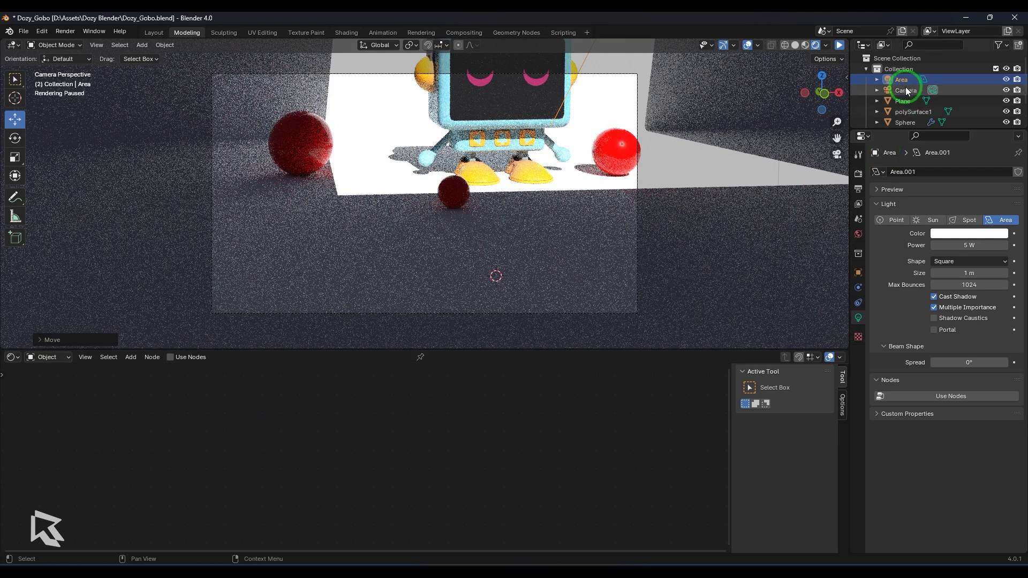
{"action": "left_click", "coordinate": [310, 379]}
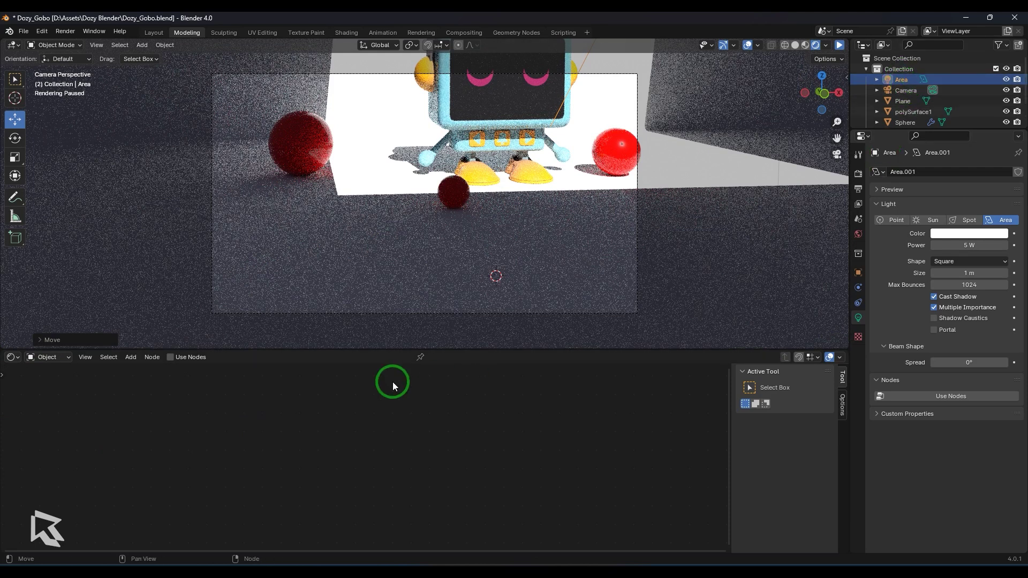
{"action": "left_click", "coordinate": [171, 357]}
{"action": "left_click", "coordinate": [362, 445]}
{"action": "scroll", "coordinate": [362, 445], "scroll_direction": "up", "scroll_amount": 6}
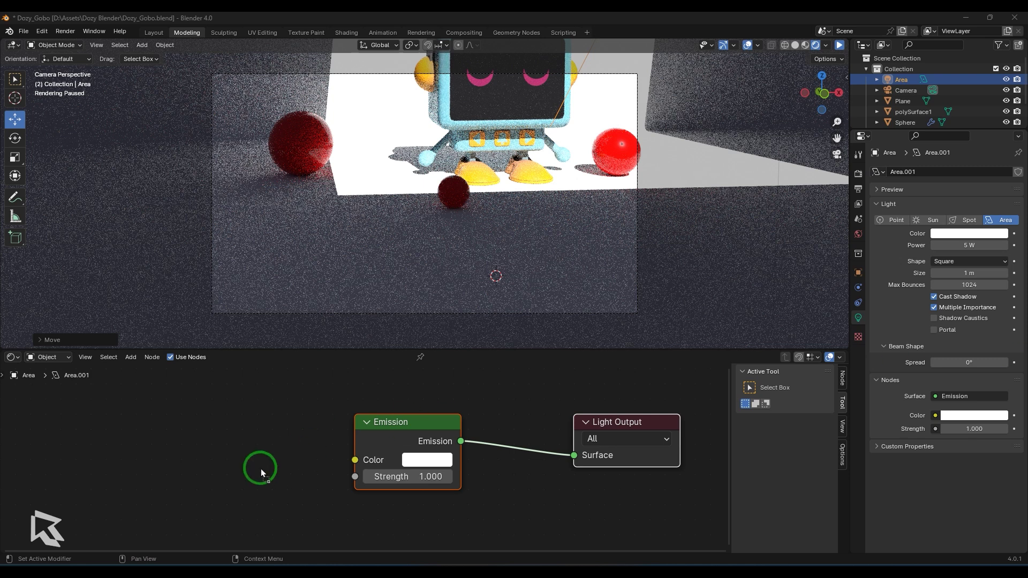
Add Gobo 02.jpg as an image texture node left of the Emission node.
{"action": "left_click_drag", "start_coordinate": [213, 457], "coordinate": [190, 419]}
{"action": "scroll", "coordinate": [191, 419], "scroll_direction": "down", "scroll_amount": 2}
{"action": "scroll", "coordinate": [367, 429], "scroll_direction": "down", "scroll_amount": 1}
{"action": "middle_click_drag", "start_coordinate": [387, 515], "coordinate": [389, 473]}
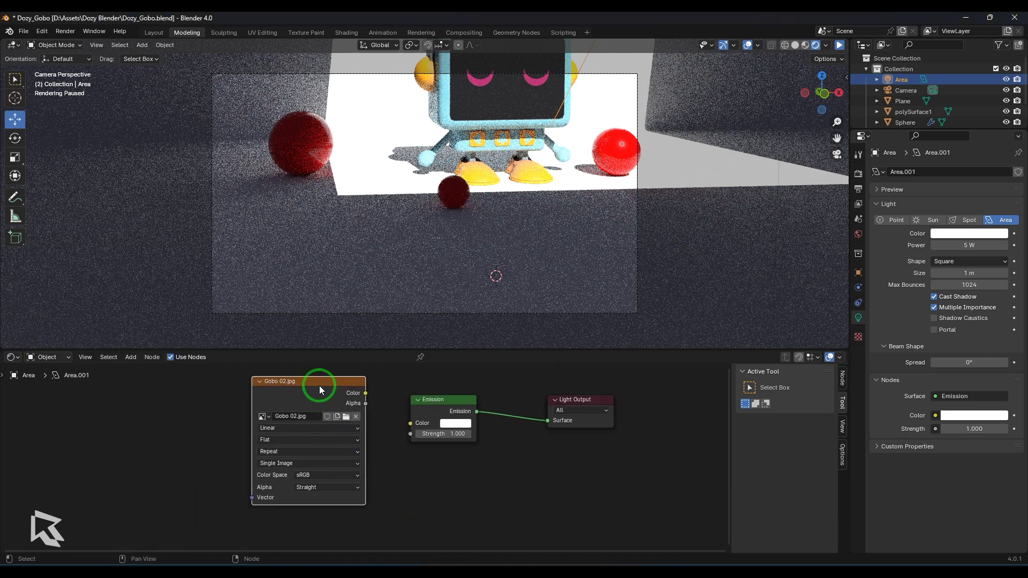
{"action": "scroll", "coordinate": [319, 385], "scroll_direction": "up", "scroll_amount": 2}
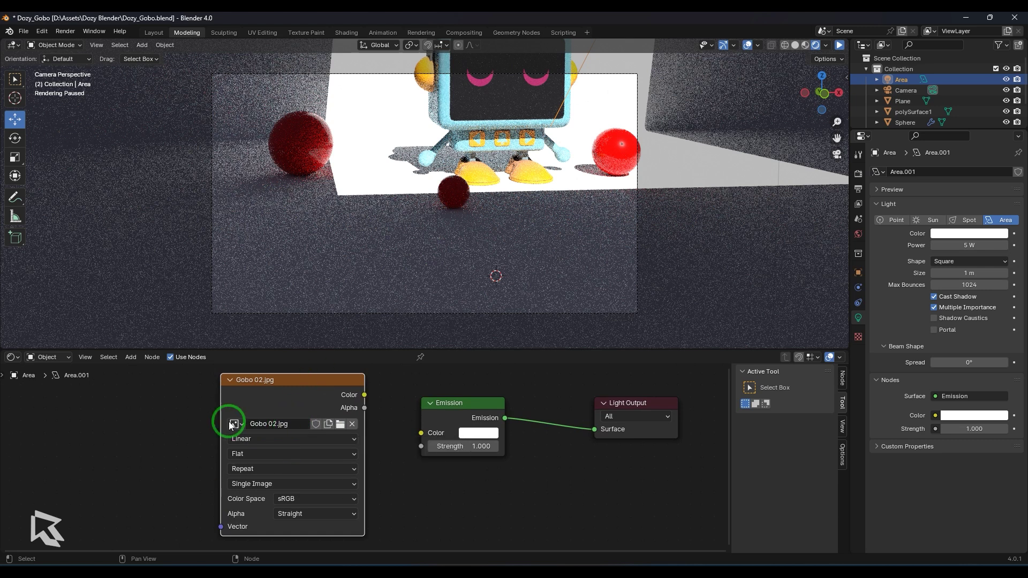
{"action": "left_click_drag", "start_coordinate": [270, 378], "coordinate": [247, 379]}
Link the Gobo 02.jpg colour to Emission Strength and resume the live render.
{"action": "left_click", "coordinate": [271, 413]}
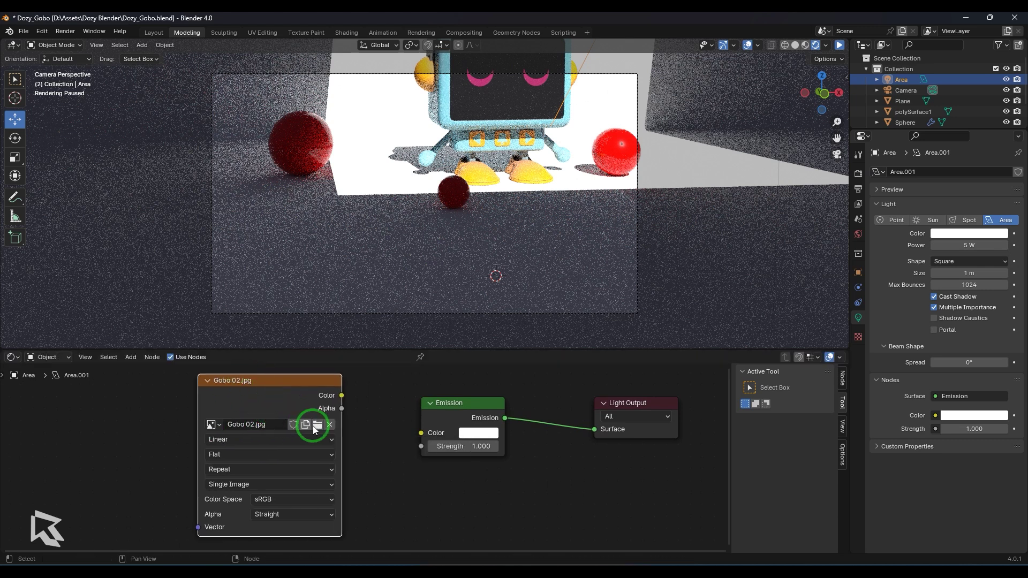
{"action": "left_click_drag", "start_coordinate": [342, 395], "coordinate": [421, 451]}
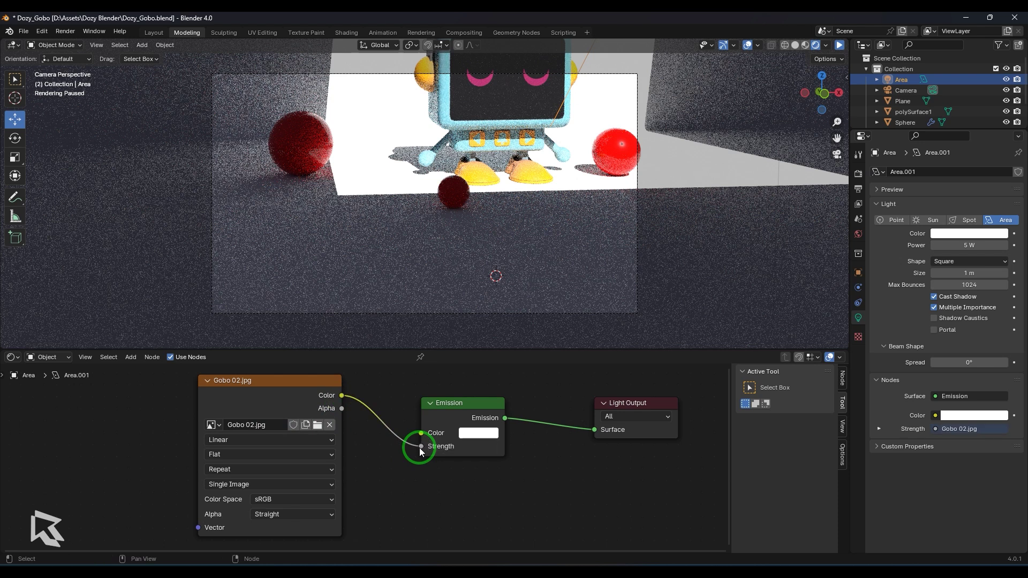
{"action": "left_click", "coordinate": [840, 45]}
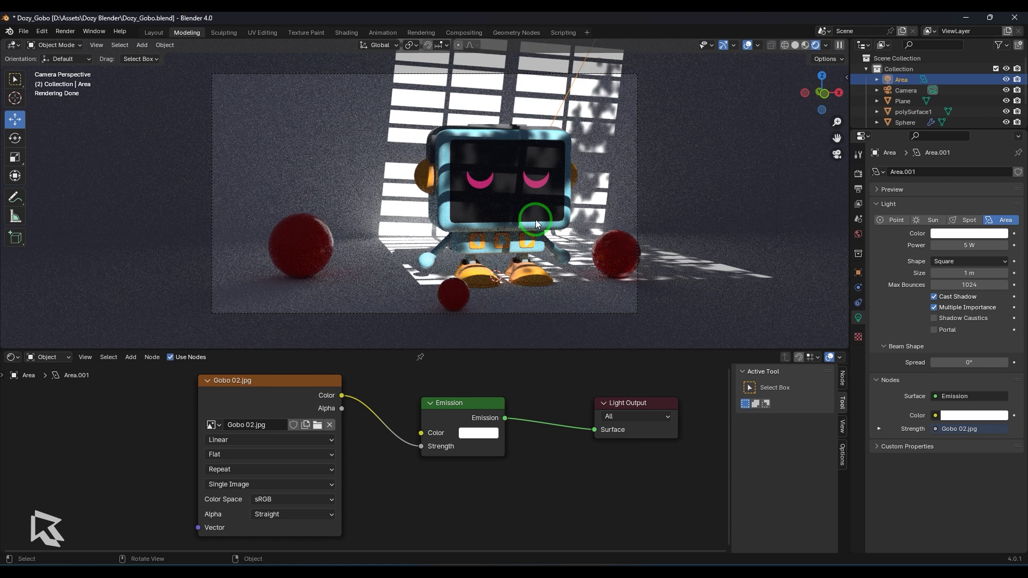
{"action": "left_click", "coordinate": [840, 45]}
{"action": "middle_click_drag", "start_coordinate": [535, 207], "coordinate": [533, 206]}
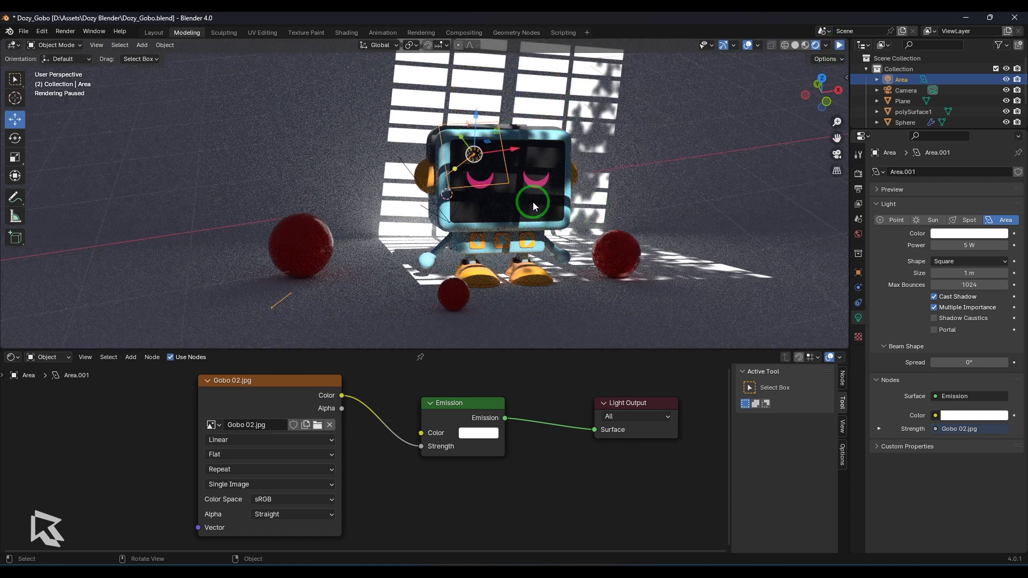
{"action": "key", "text": "KP_0"}
{"action": "left_click", "coordinate": [839, 45]}
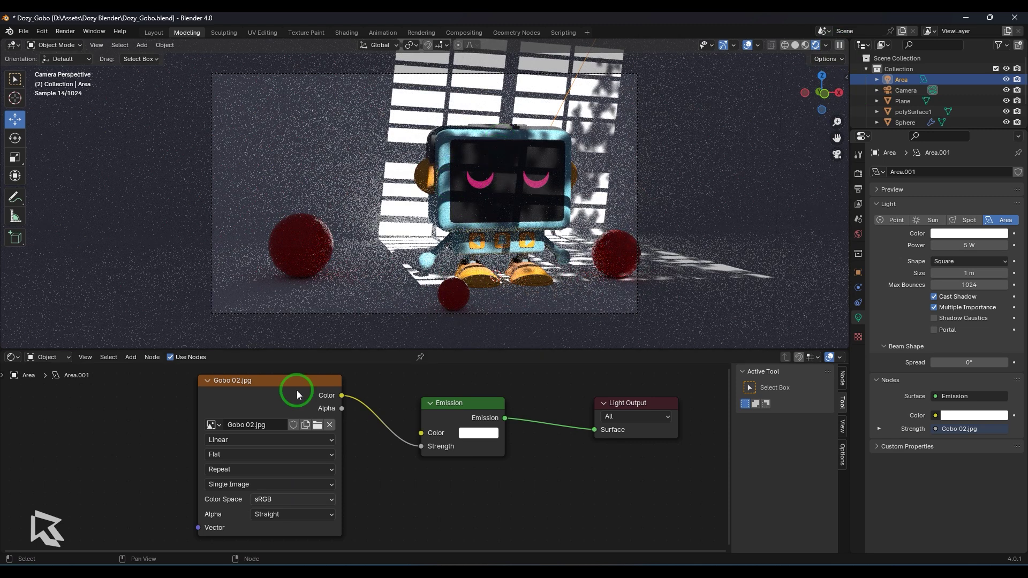
Add a Blackbody node at 1500 and feed its Color into the Emission Color.
{"action": "left_click_drag", "start_coordinate": [299, 382], "coordinate": [271, 483]}
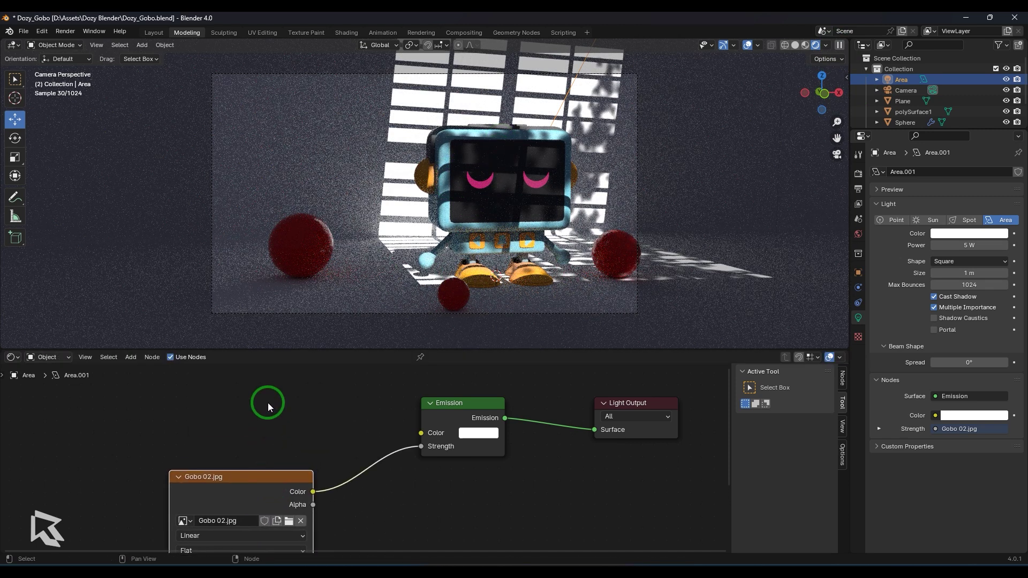
{"action": "key", "text": "shift+a"}
{"action": "type", "text": "blac"}
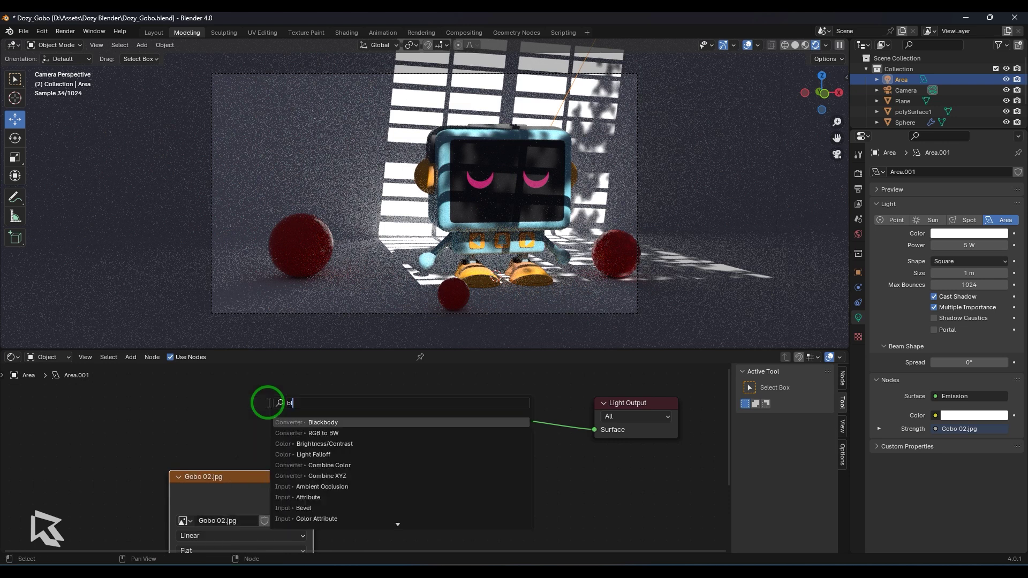
{"action": "left_click", "coordinate": [324, 422]}
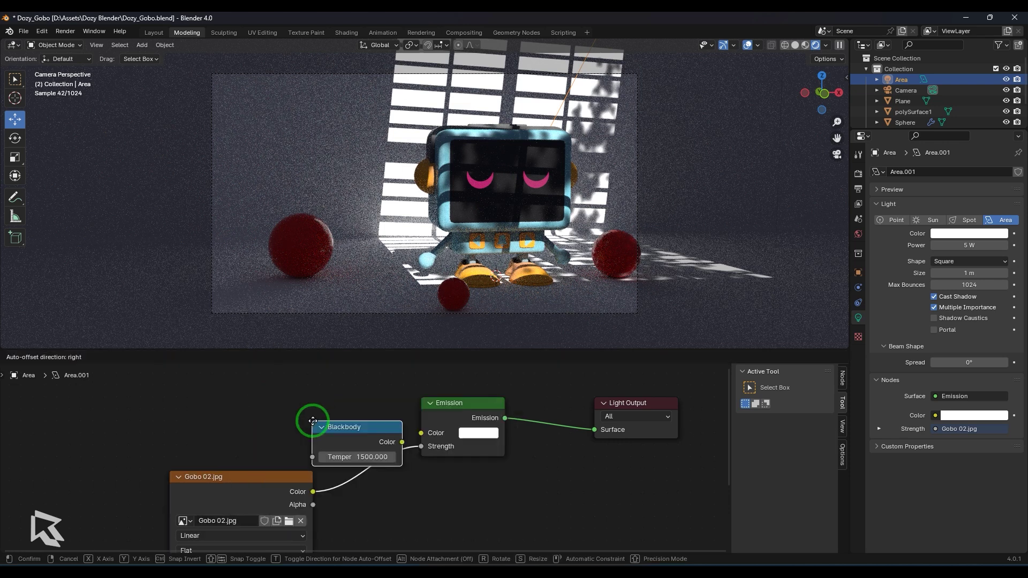
{"action": "left_click", "coordinate": [254, 391]}
{"action": "left_click_drag", "start_coordinate": [344, 410], "coordinate": [421, 432]}
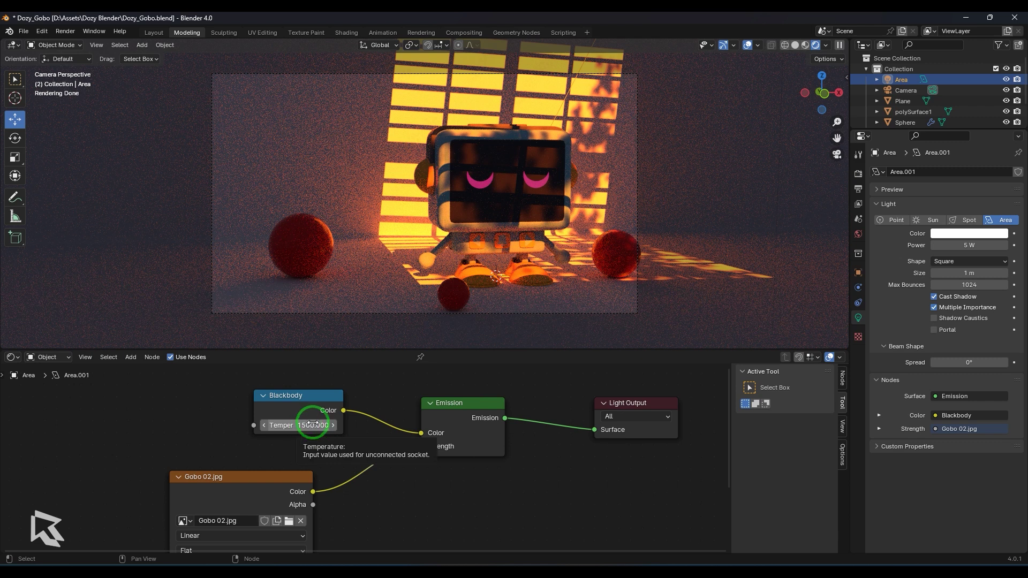
Try Blackbody temperatures of 10000, 1000, 2000 and 3000.
{"action": "left_click", "coordinate": [313, 425]}
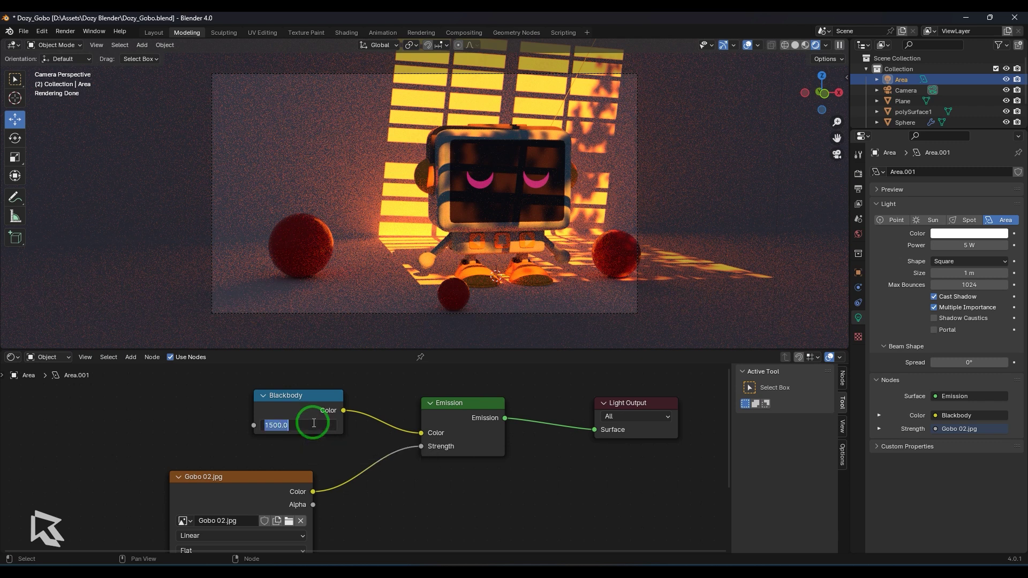
{"action": "type", "text": "10000"}
{"action": "key", "text": "Return"}
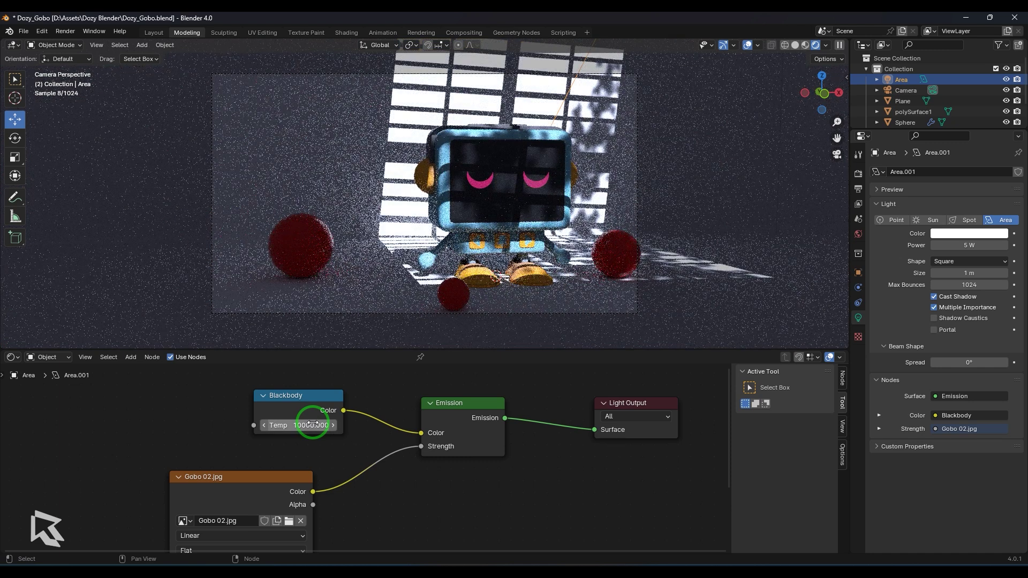
{"action": "left_click", "coordinate": [313, 425]}
{"action": "type", "text": "1000"}
{"action": "key", "text": "Return"}
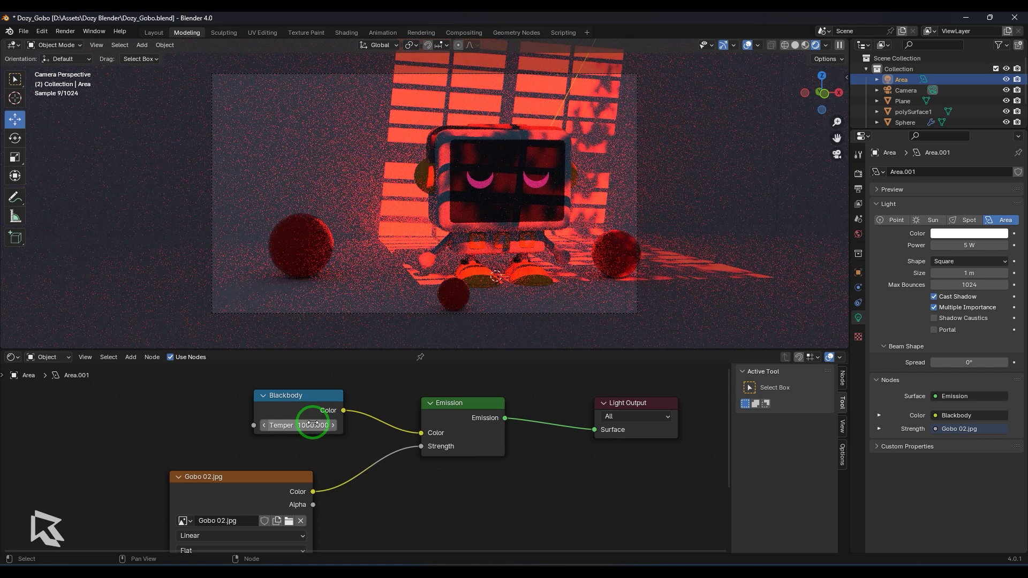
{"action": "left_click", "coordinate": [314, 424]}
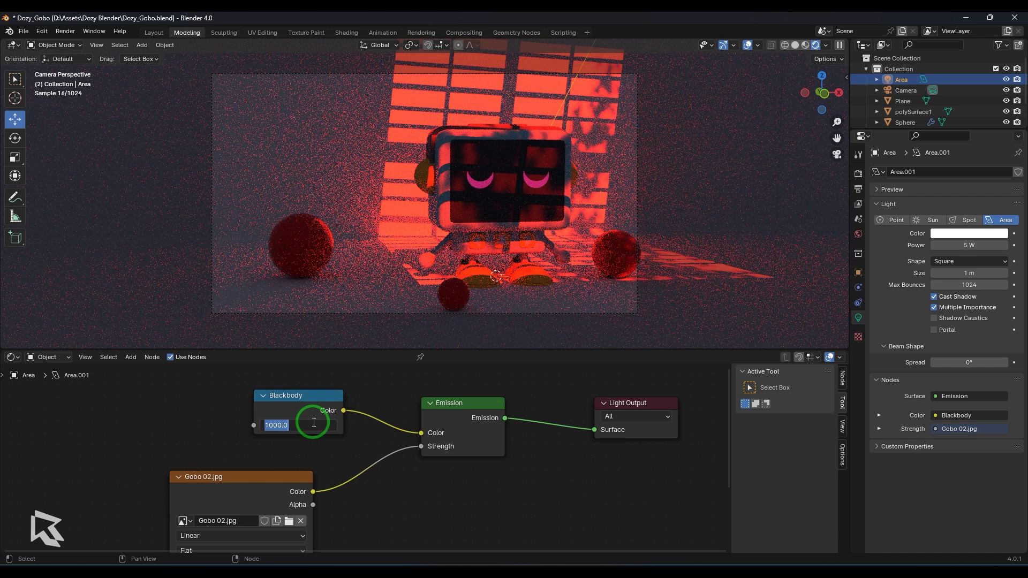
{"action": "type", "text": "2000"}
{"action": "key", "text": "Return"}
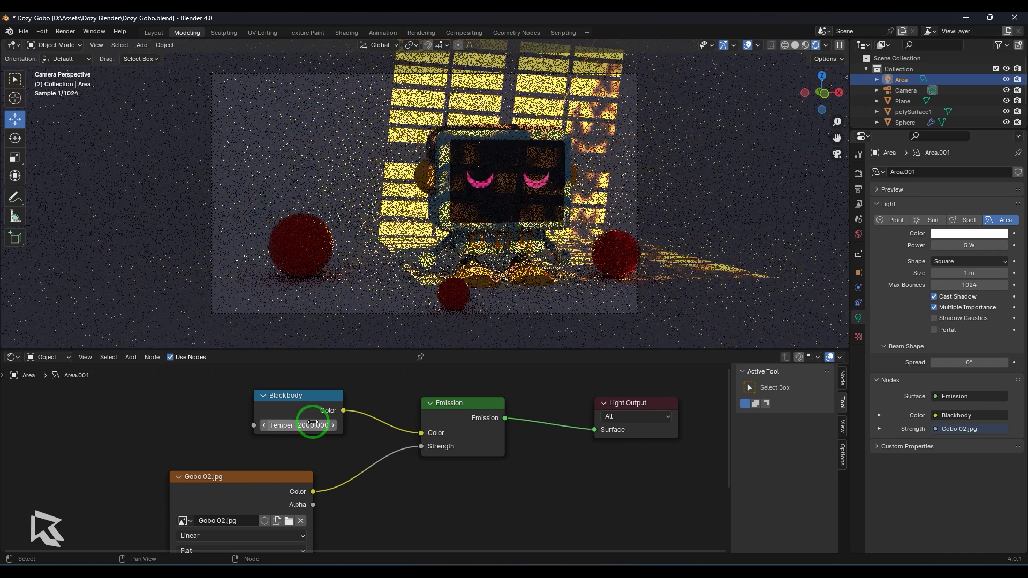
{"action": "left_click", "coordinate": [314, 425]}
{"action": "type", "text": "3000"}
{"action": "key", "text": "Return"}
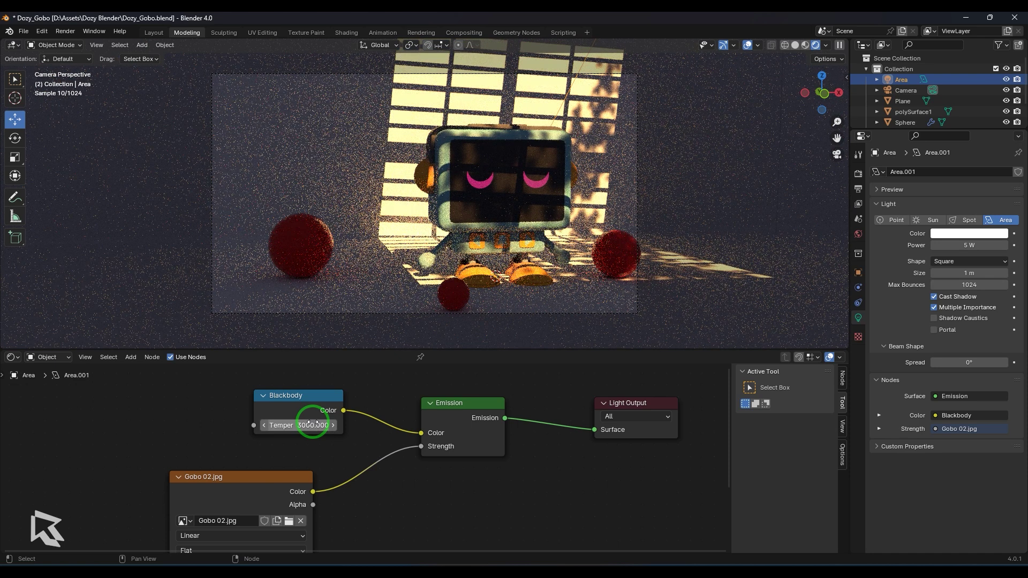
Compare Blackbody temperatures of 1000, 4500 and 6000.
{"action": "left_click", "coordinate": [313, 425]}
{"action": "type", "text": "1000"}
{"action": "key", "text": "Return"}
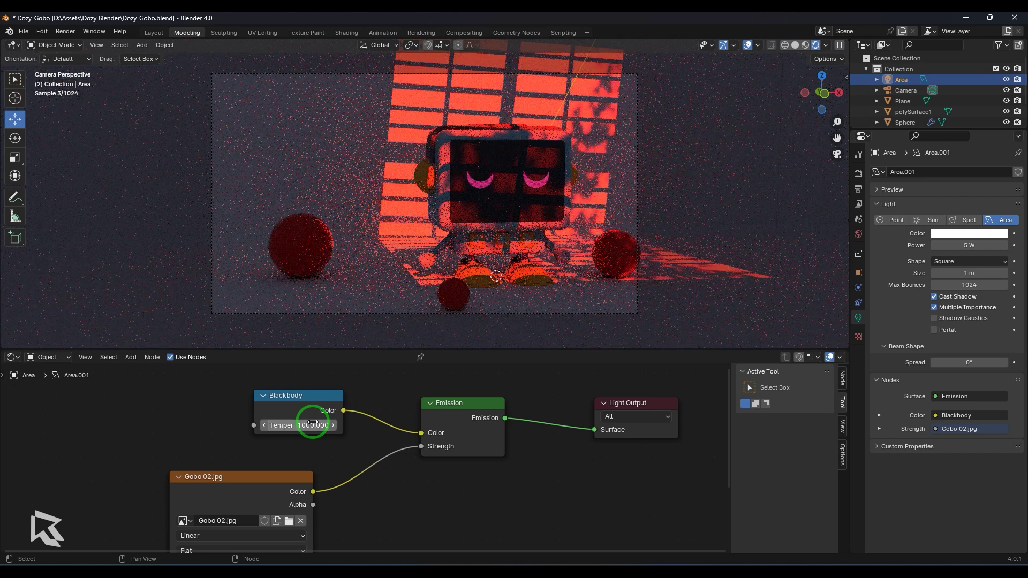
{"action": "left_click", "coordinate": [313, 425]}
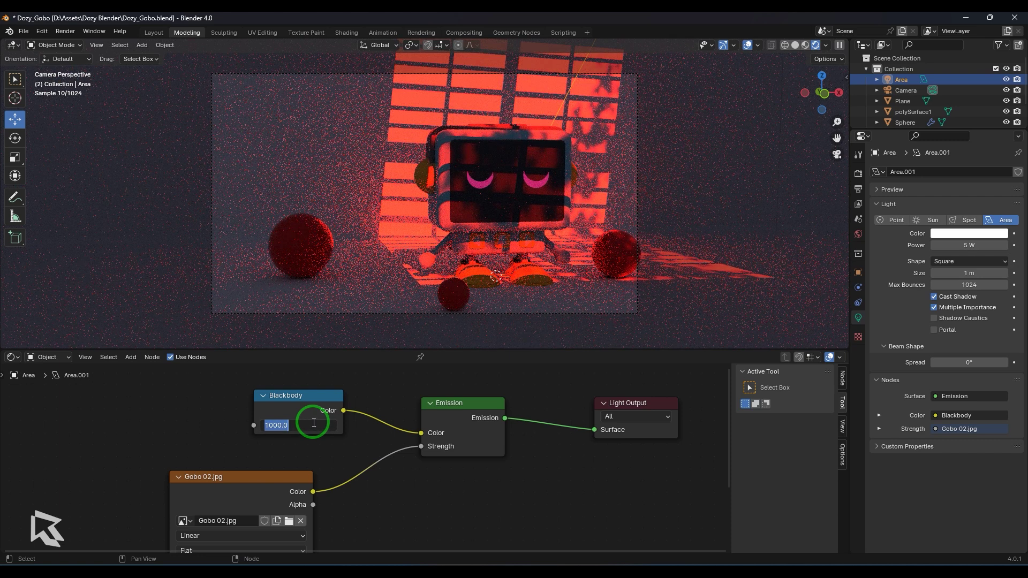
{"action": "type", "text": "4500"}
{"action": "key", "text": "Return"}
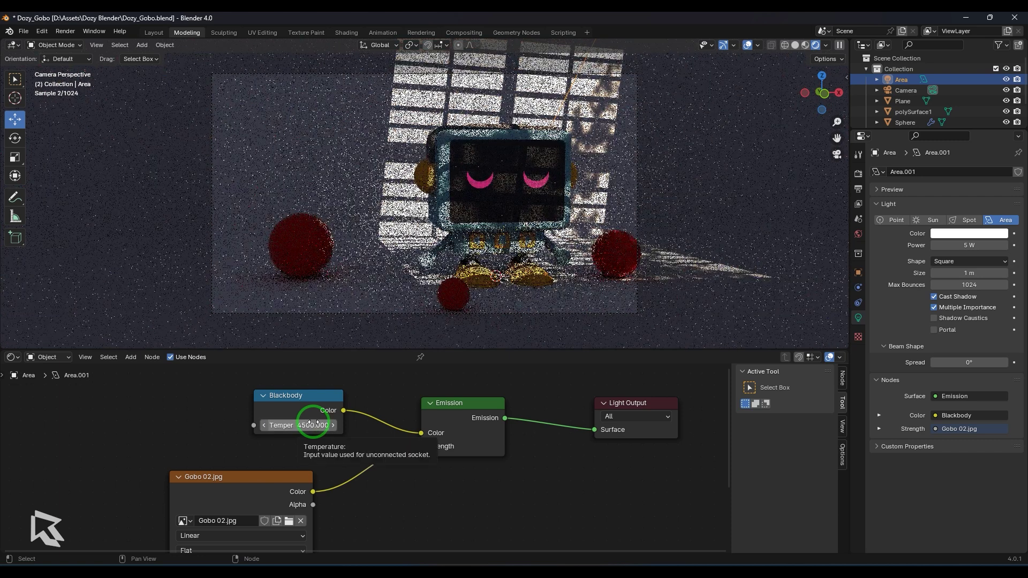
{"action": "left_click", "coordinate": [314, 423]}
{"action": "type", "text": "60"}
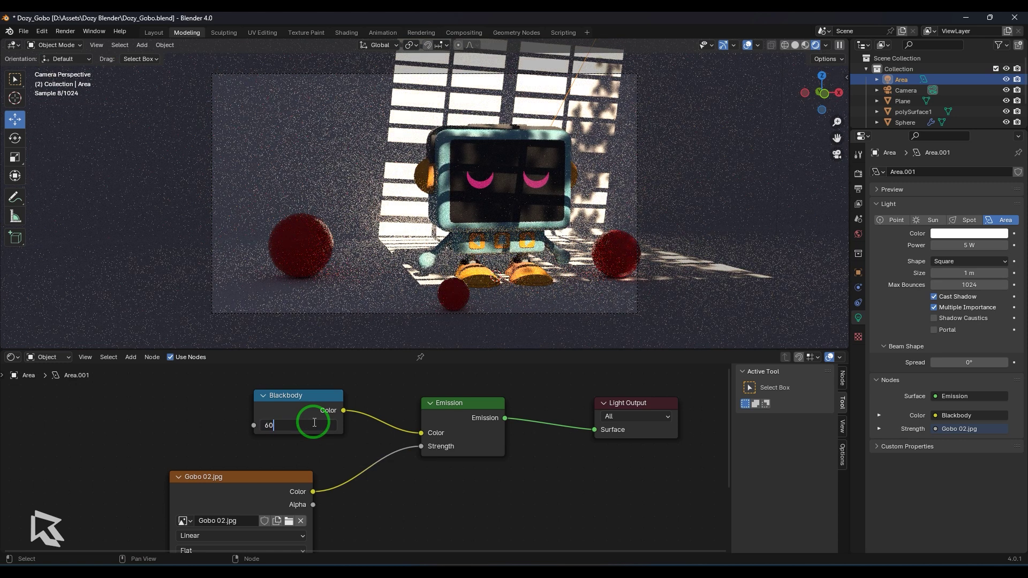
{"action": "type", "text": "00"}
{"action": "key", "text": "Return"}
Go back to 4500, then settle the Blackbody temperature on 3500.
{"action": "left_click", "coordinate": [314, 422]}
{"action": "type", "text": "4500"}
{"action": "key", "text": "Return"}
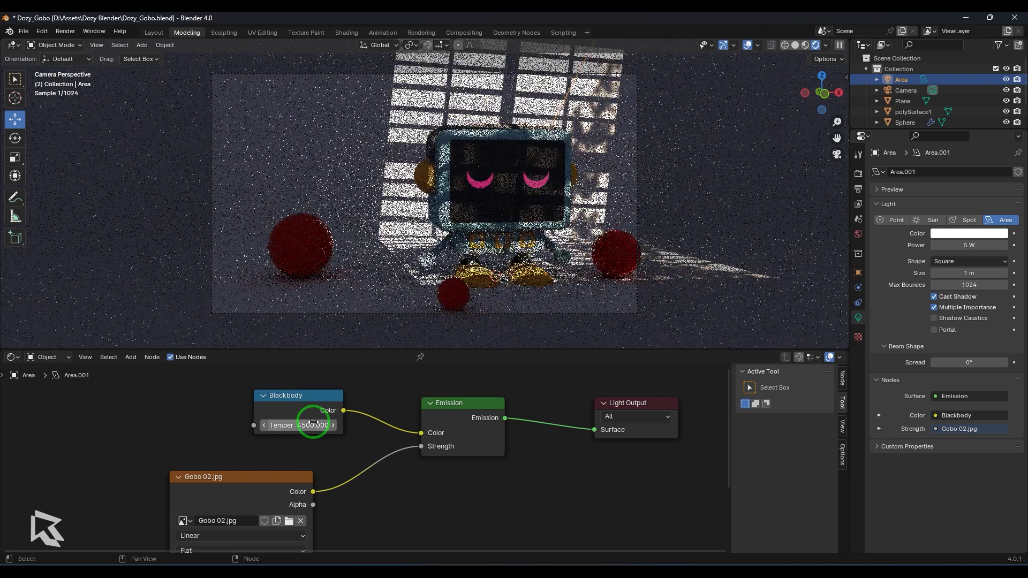
{"action": "left_click", "coordinate": [314, 423]}
{"action": "type", "text": "3500"}
{"action": "key", "text": "Return"}
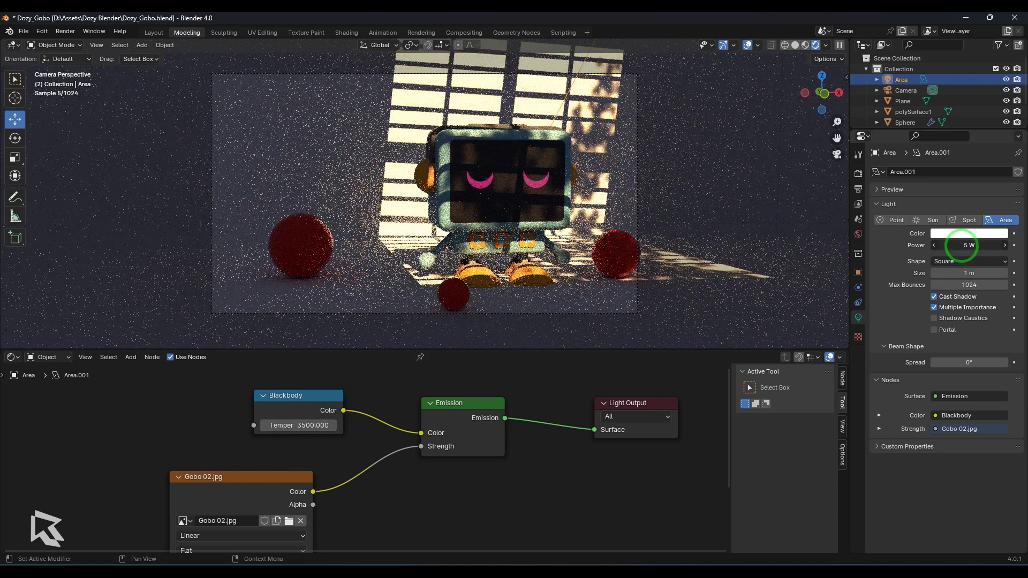
Drag the area light's Power value down from 5 W toward 2 W.
{"action": "left_click_drag", "start_coordinate": [961, 245], "coordinate": [961, 247]}
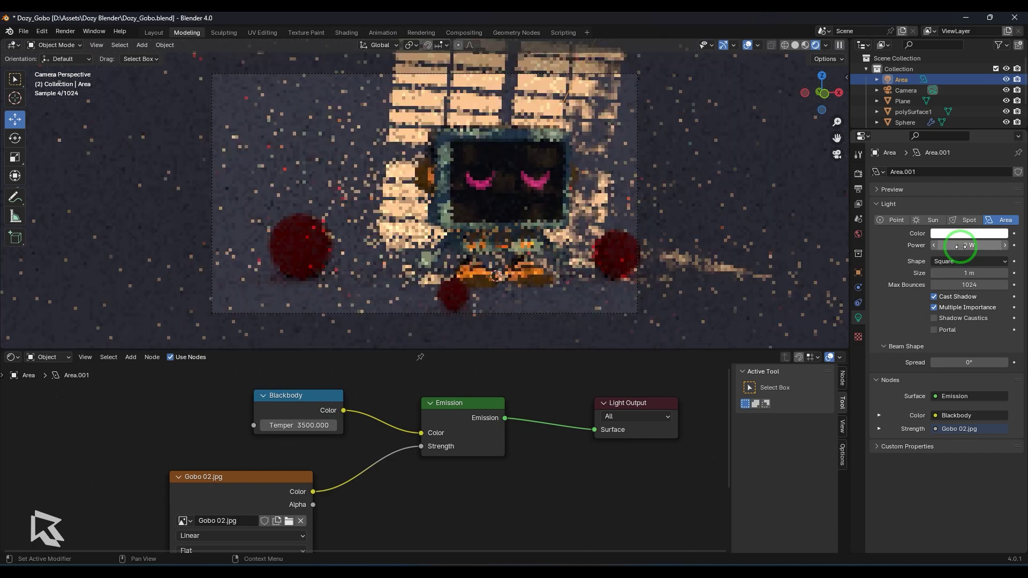